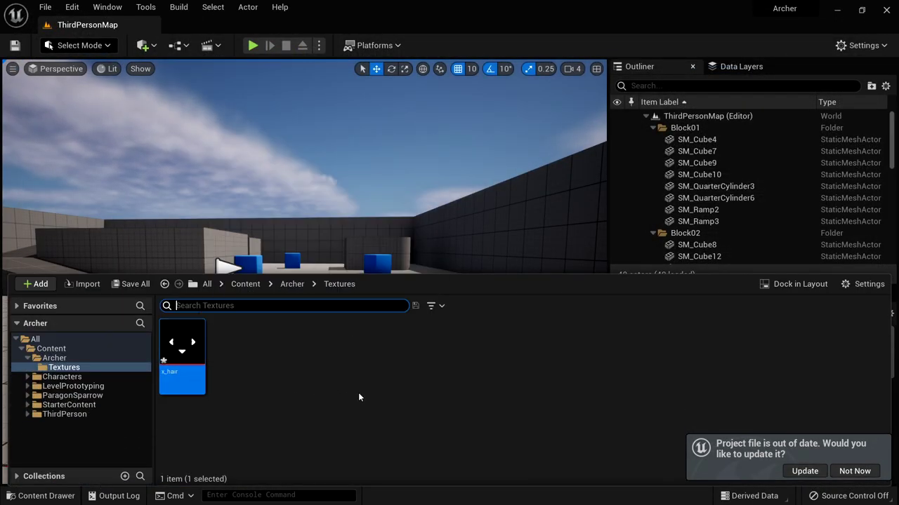
- Open the Sparrow skeletal mesh from ParagonSparrow's Characters/Heroes/Sparrow/Meshes folder and examine the character model
{"action": "left_click", "coordinate": [79, 396]}
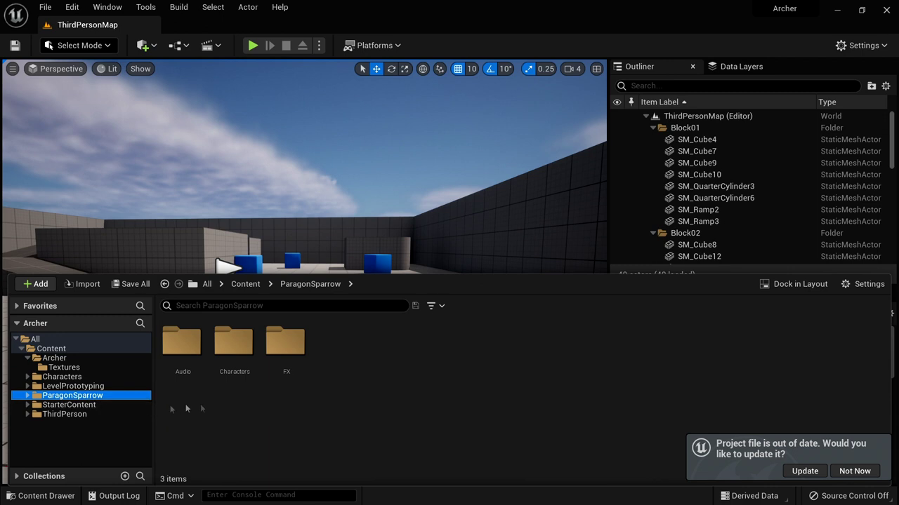
{"action": "double_click", "coordinate": [232, 343]}
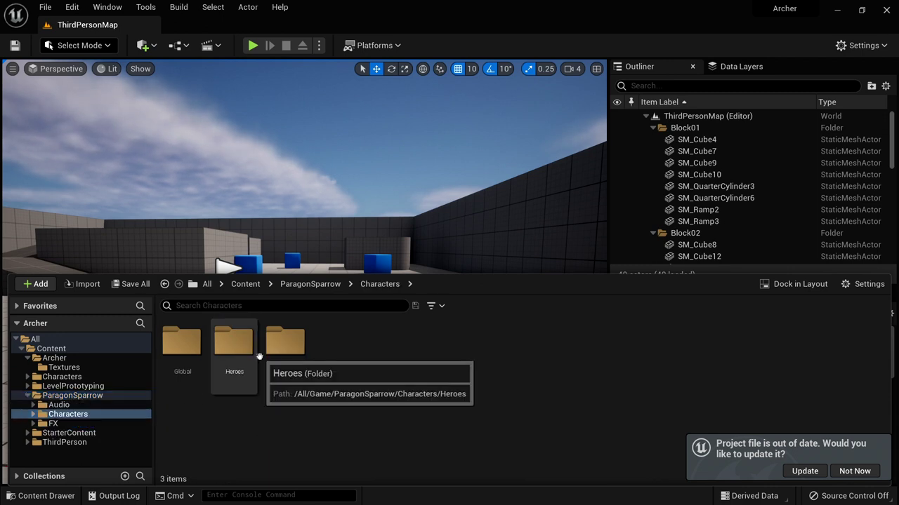
{"action": "double_click", "coordinate": [236, 344]}
{"action": "double_click", "coordinate": [182, 342]}
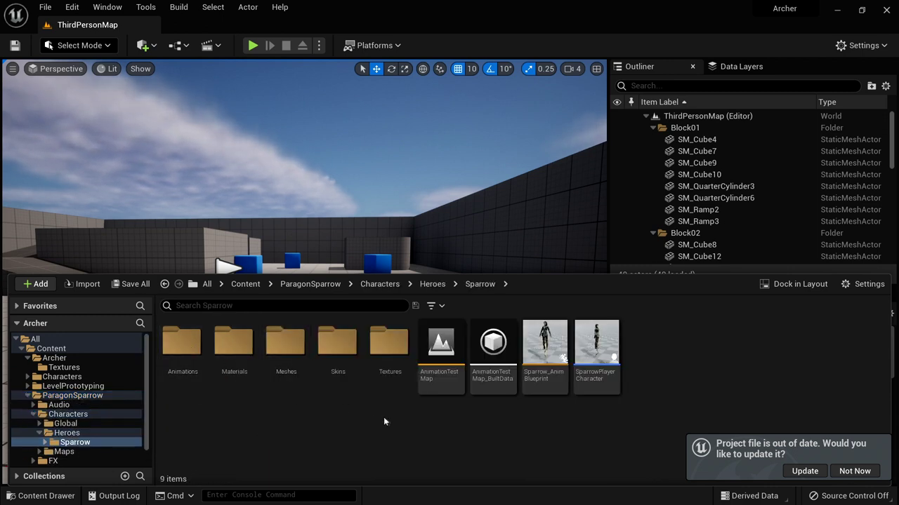
{"action": "double_click", "coordinate": [286, 342]}
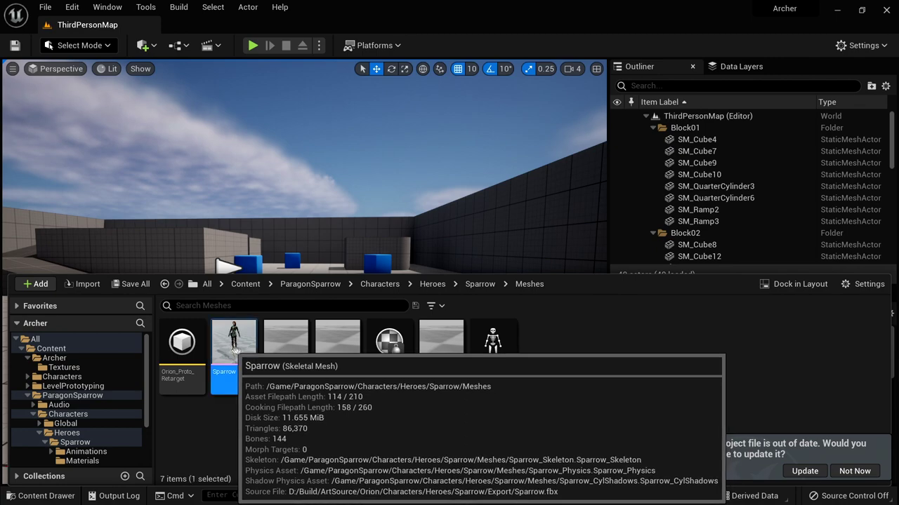
{"action": "double_click", "coordinate": [232, 344]}
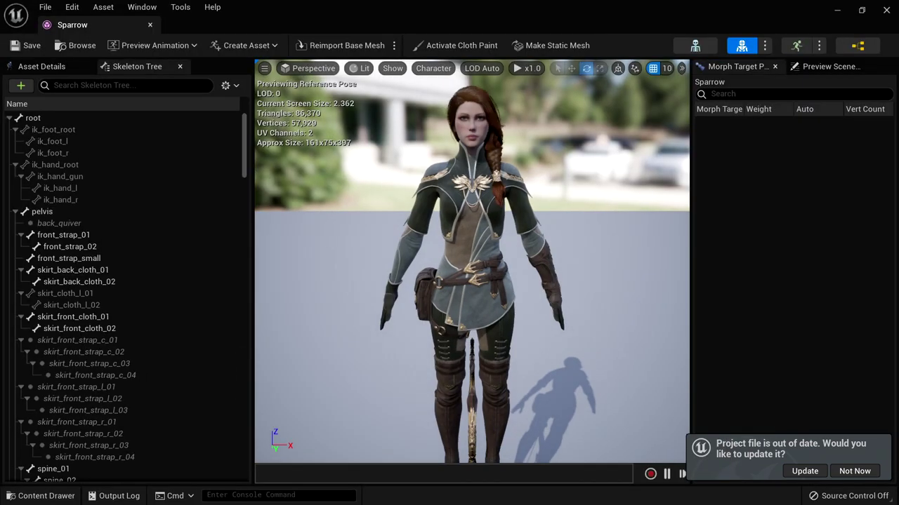
{"action": "left_click_drag", "start_coordinate": [472, 281], "coordinate": [491, 309], "text": "alt"}
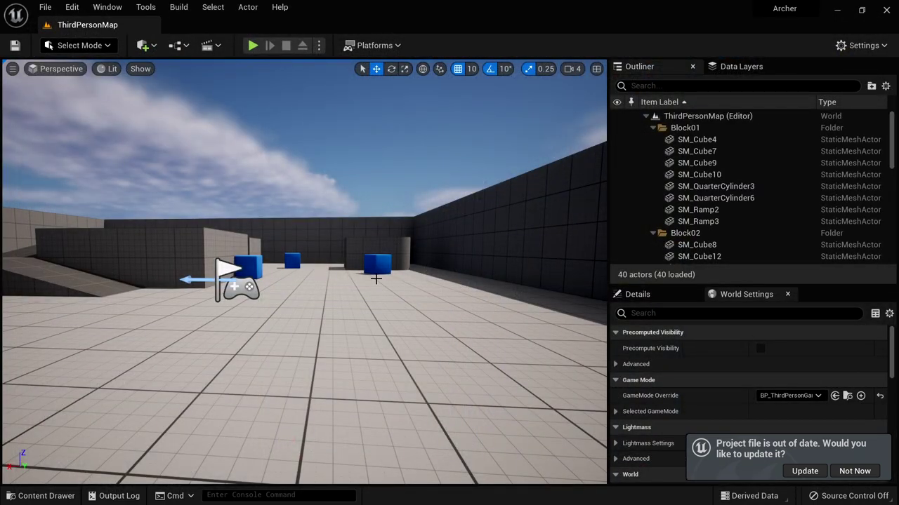
- Open the BP_ThirdPersonCharacter blueprint from the Blueprints folder under ThirdPerson
{"action": "key", "text": "ctrl+space"}
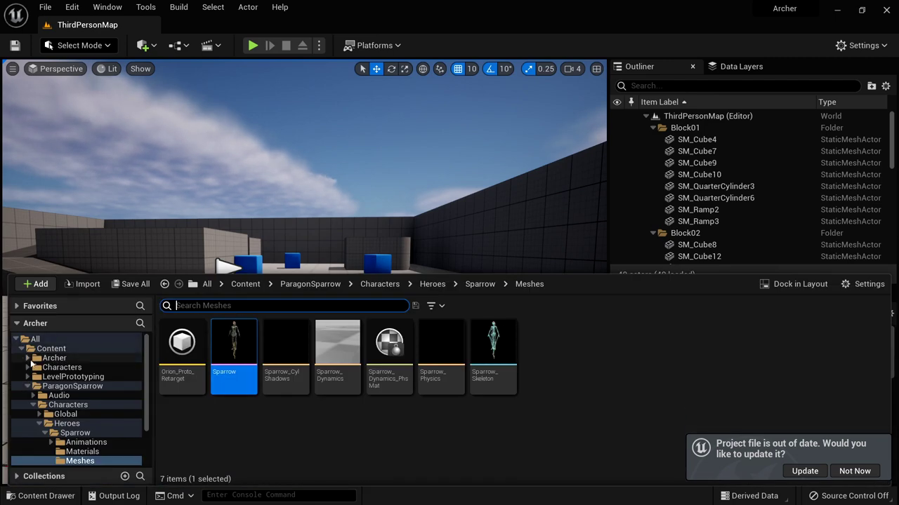
{"action": "left_click", "coordinate": [28, 386]}
{"action": "left_click", "coordinate": [74, 350]}
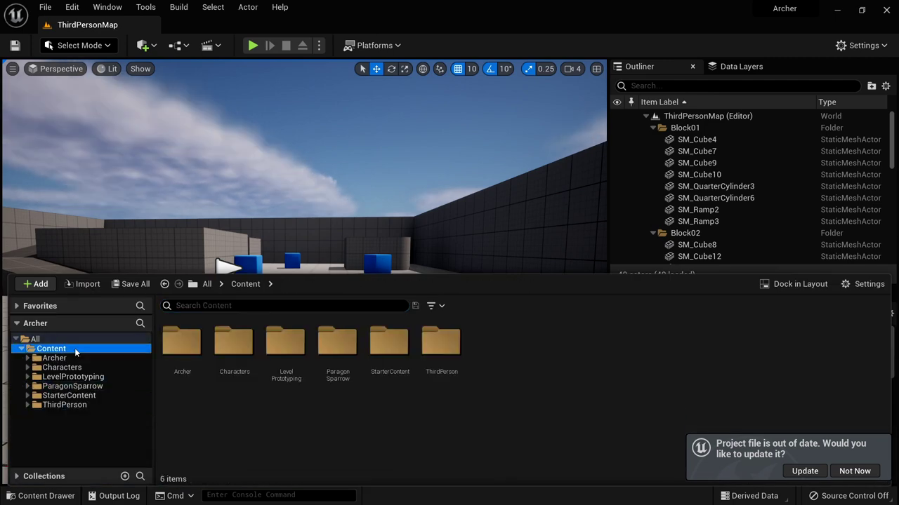
{"action": "left_click", "coordinate": [64, 405]}
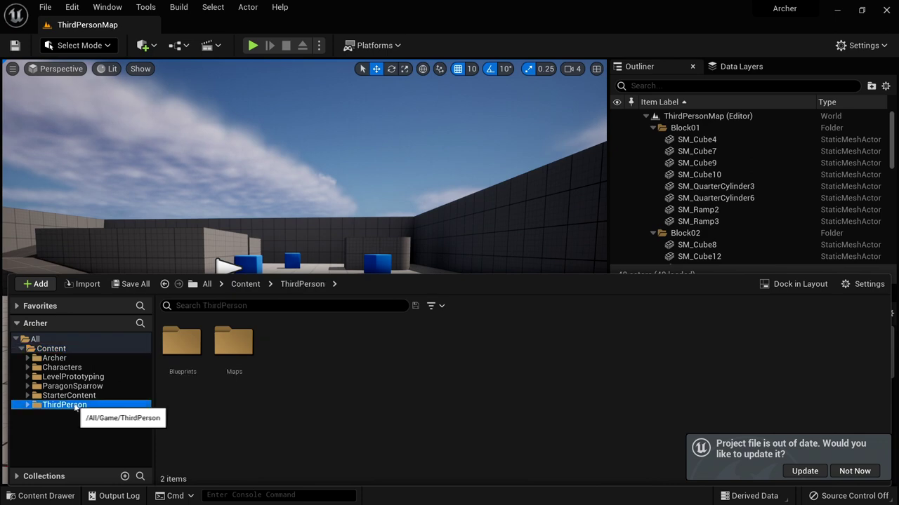
{"action": "double_click", "coordinate": [193, 366]}
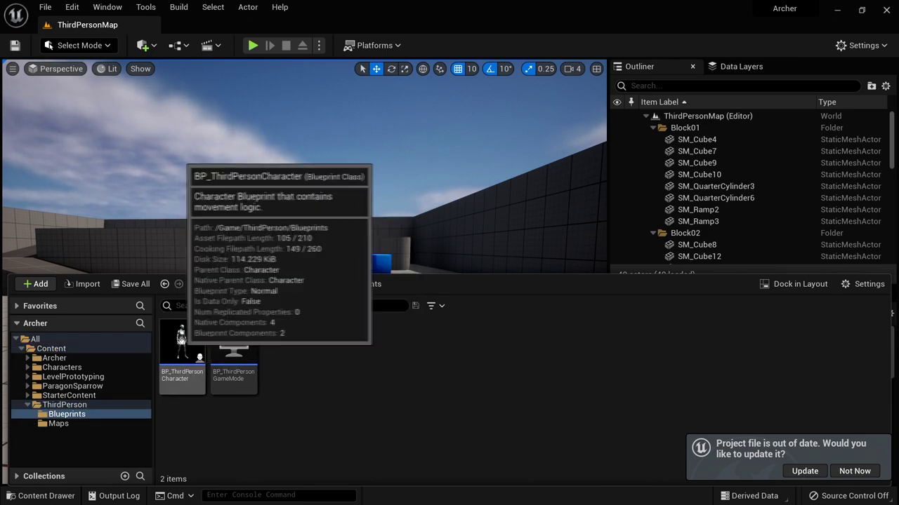
{"action": "double_click", "coordinate": [180, 345]}
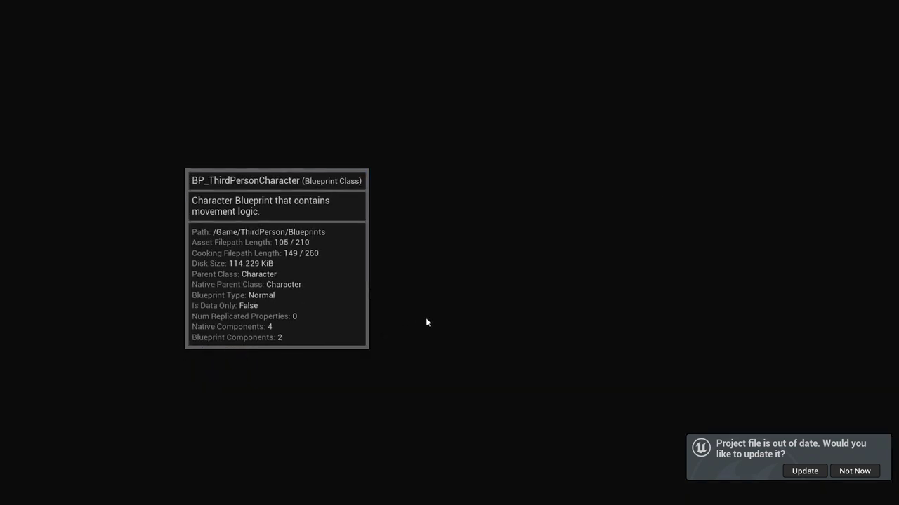
- Show the character blueprint's 3D viewport instead of its event graph and select the Mesh (CharacterMesh0) component
{"action": "scroll", "coordinate": [480, 275], "scroll_direction": "down", "scroll_amount": 4}
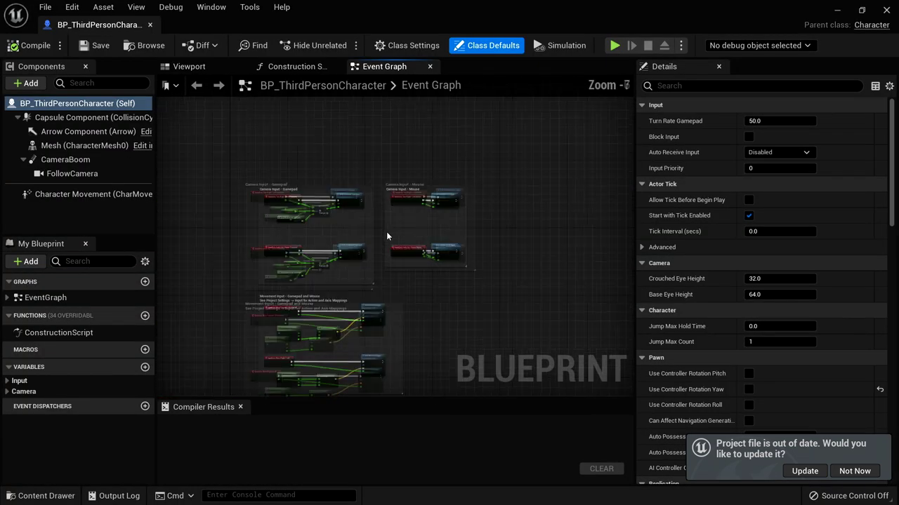
{"action": "scroll", "coordinate": [306, 156], "scroll_direction": "up", "scroll_amount": 3}
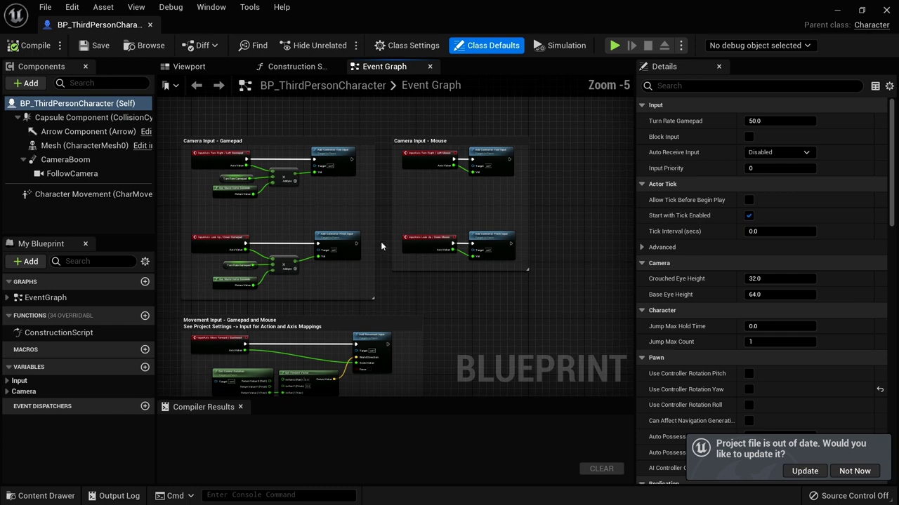
{"action": "left_click", "coordinate": [187, 66]}
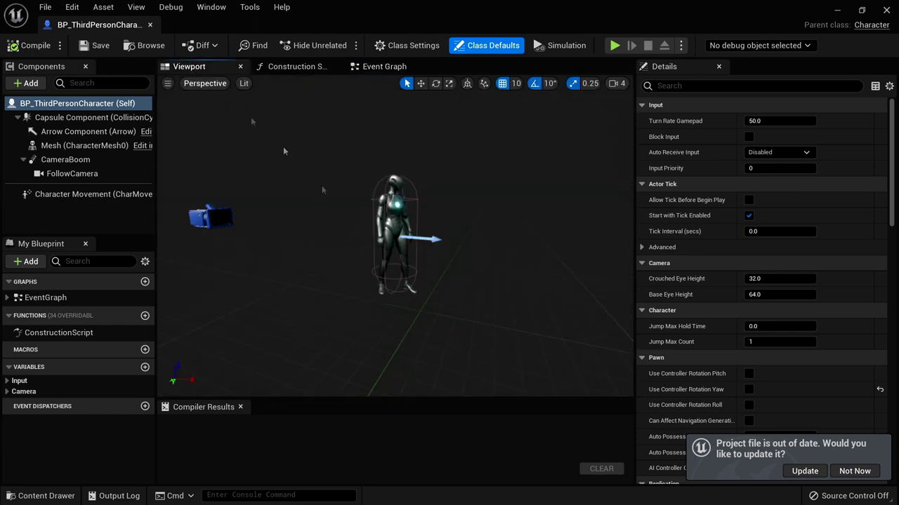
{"action": "left_click_drag", "start_coordinate": [395, 238], "coordinate": [464, 235], "text": "alt"}
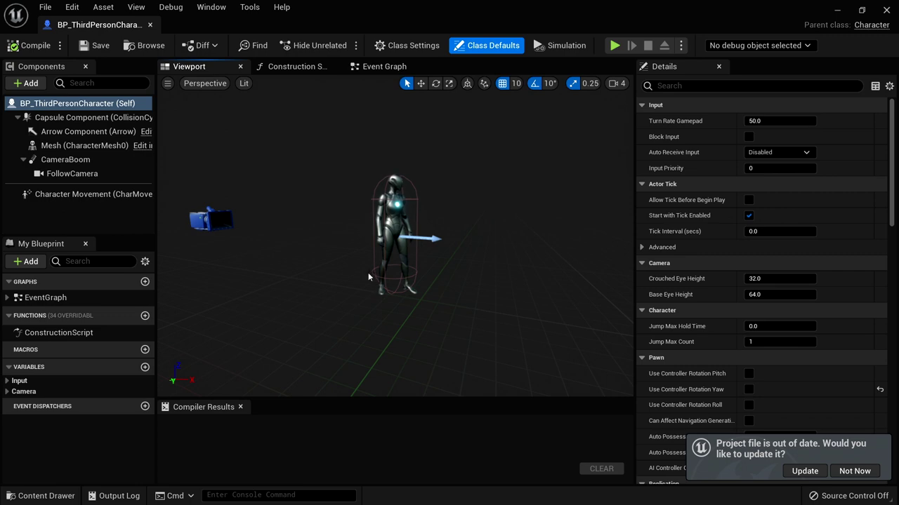
{"action": "left_click", "coordinate": [78, 145]}
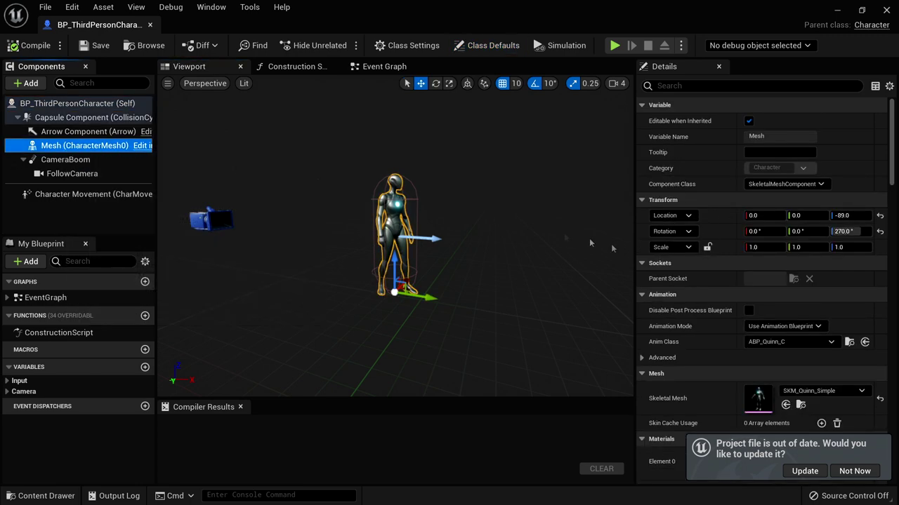
{"action": "scroll", "coordinate": [798, 303], "scroll_direction": "down", "scroll_amount": 3}
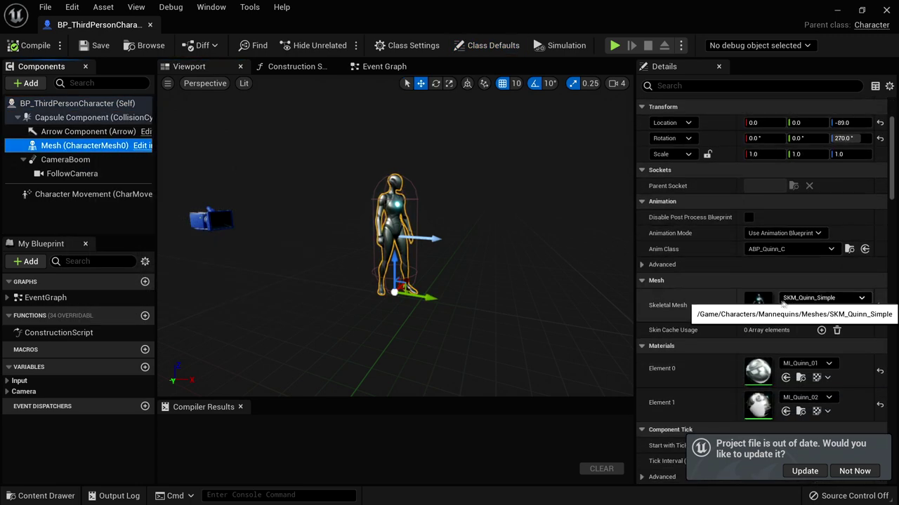
- Set the Mesh component's skeletal mesh to Sparrow_Monarch and view the character up close
{"action": "left_click", "coordinate": [861, 297]}
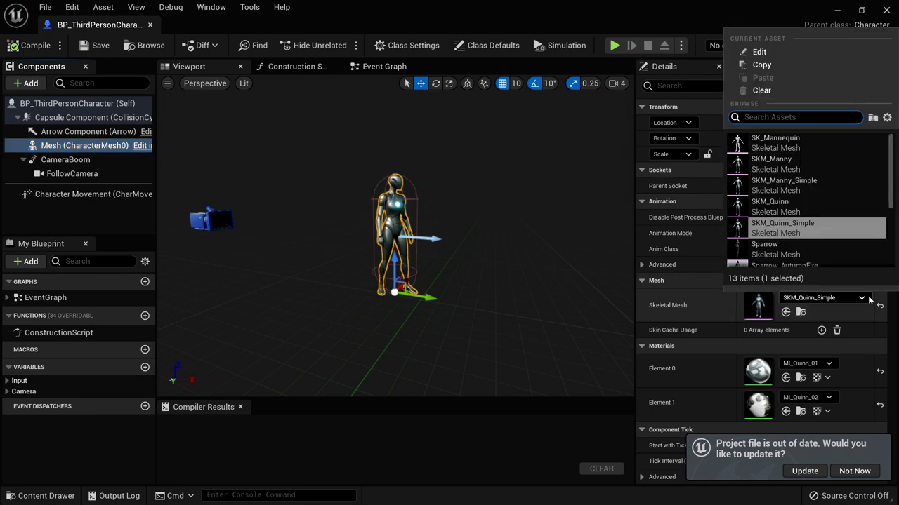
{"action": "scroll", "coordinate": [786, 242], "scroll_direction": "down", "scroll_amount": 2}
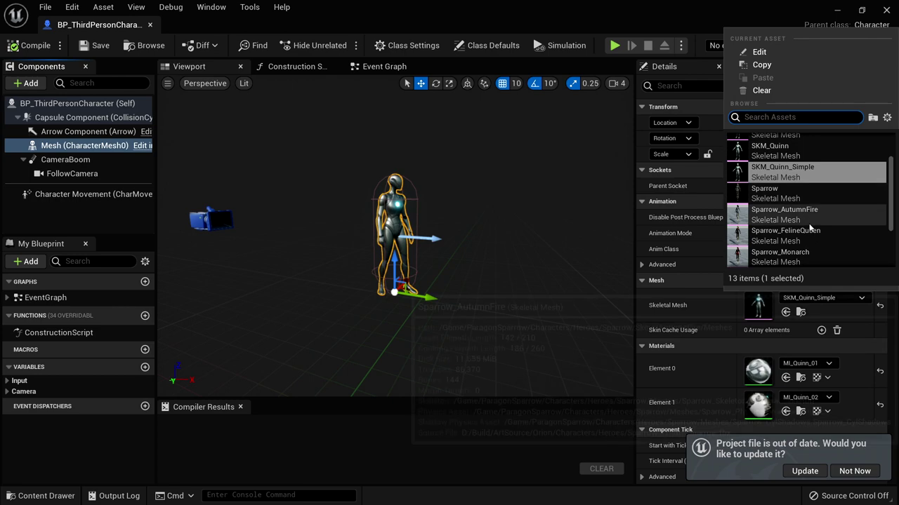
{"action": "scroll", "coordinate": [787, 242], "scroll_direction": "down", "scroll_amount": 1}
{"action": "left_click", "coordinate": [789, 239]}
{"action": "right_click_drag", "start_coordinate": [551, 243], "coordinate": [477, 244]}
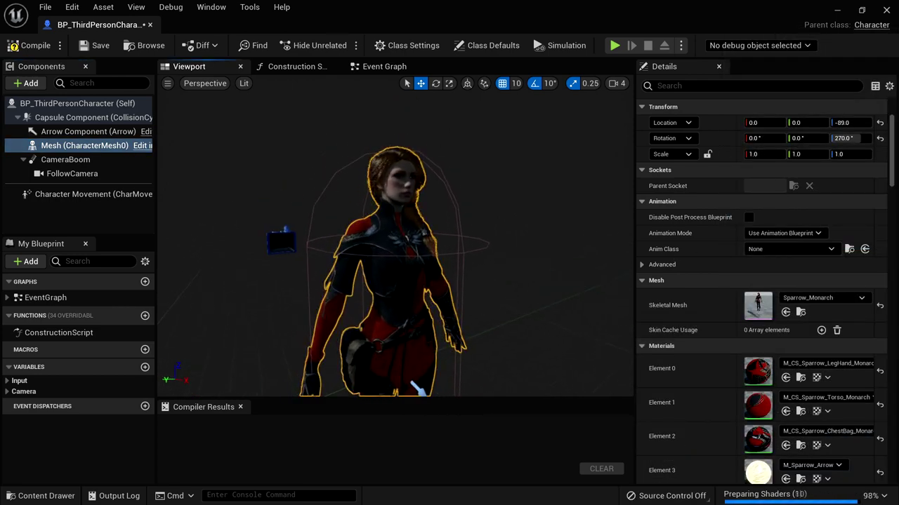
- Change the Mesh component's skeletal mesh to Sparrow_AutumnFire and compile the character blueprint
{"action": "left_click", "coordinate": [851, 298]}
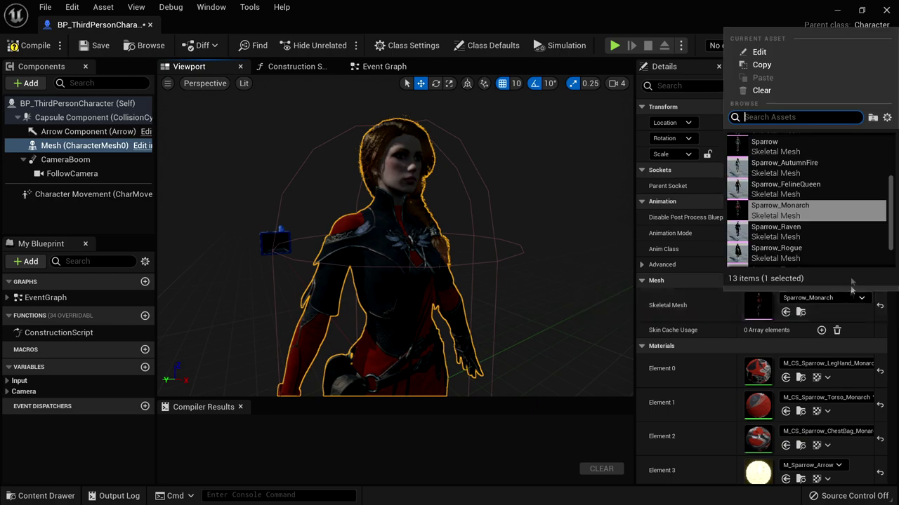
{"action": "left_click", "coordinate": [784, 168]}
{"action": "right_click_drag", "start_coordinate": [506, 242], "coordinate": [542, 276]}
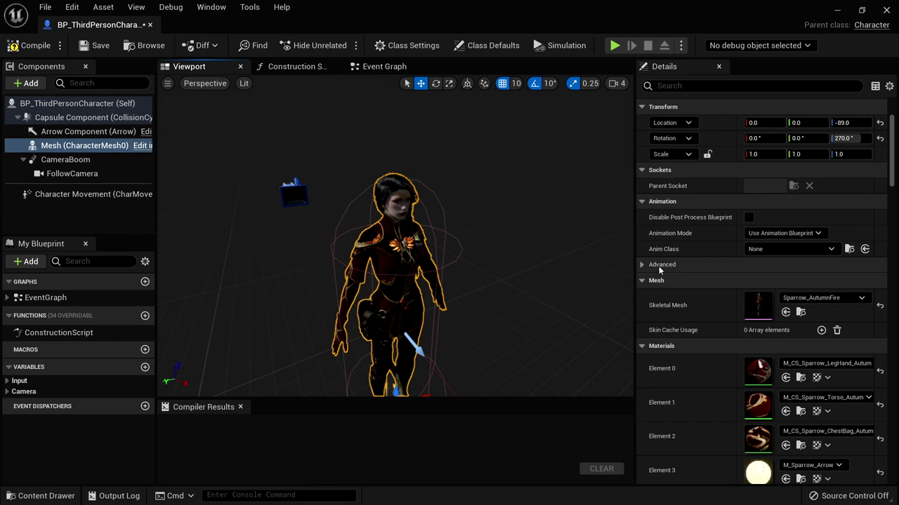
{"action": "left_click", "coordinate": [29, 46]}
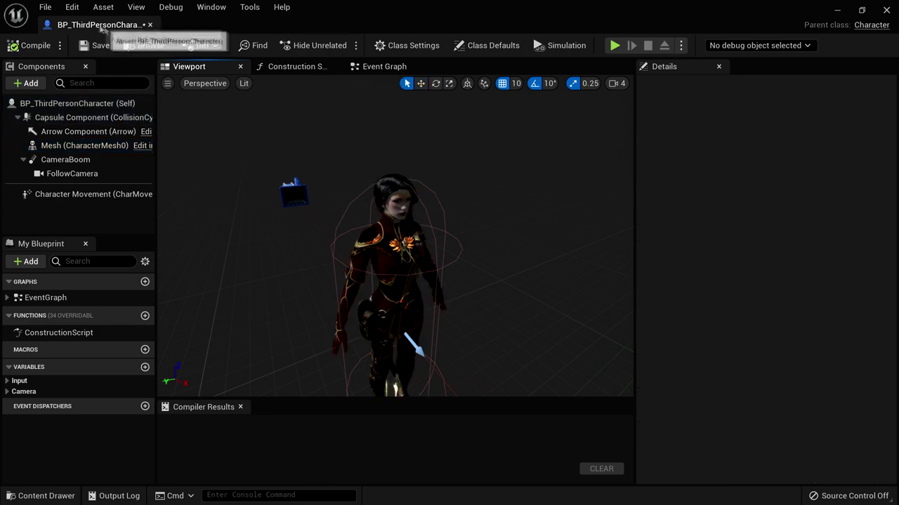
- Dock the character blueprint beside ThirdPersonMap, play the level to test moving the character, and stop playing
{"action": "left_click_drag", "start_coordinate": [103, 30], "coordinate": [238, 34]}
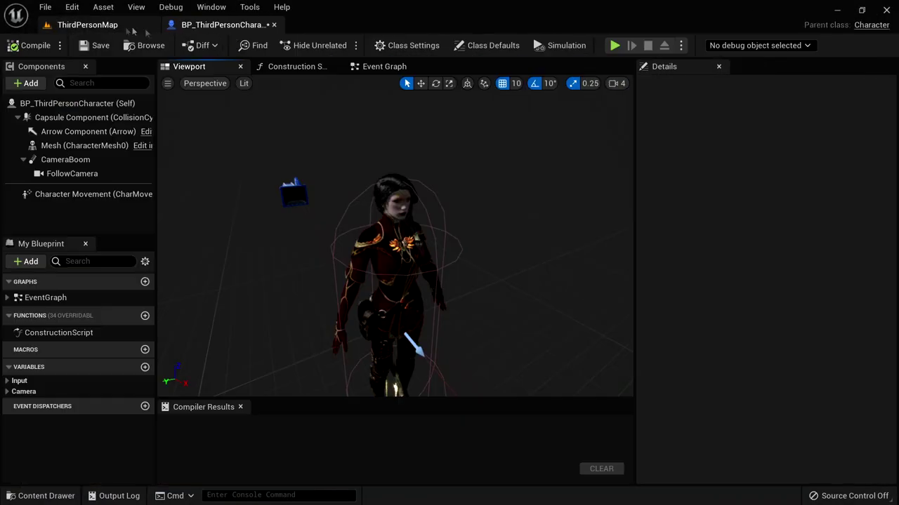
{"action": "left_click", "coordinate": [111, 30]}
{"action": "left_click", "coordinate": [253, 45]}
{"action": "key", "text": "w"}
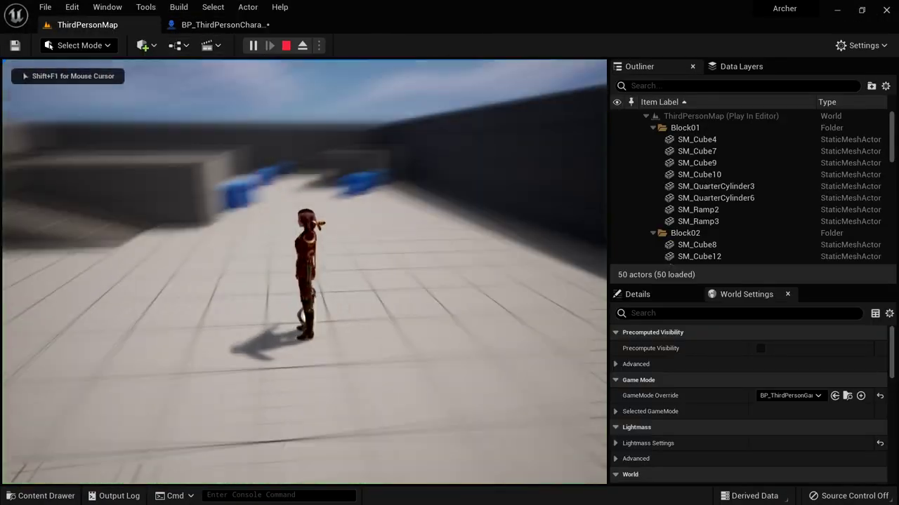
{"action": "key", "text": "s"}
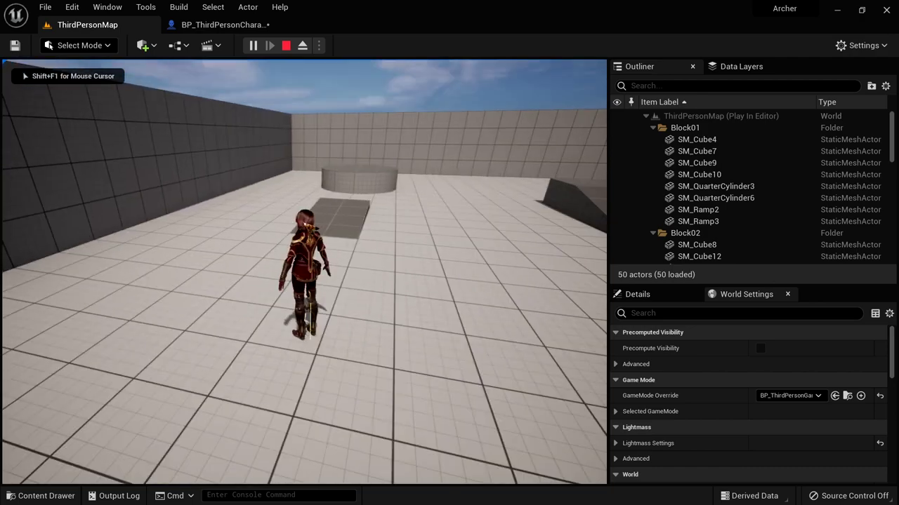
{"action": "key", "text": "d"}
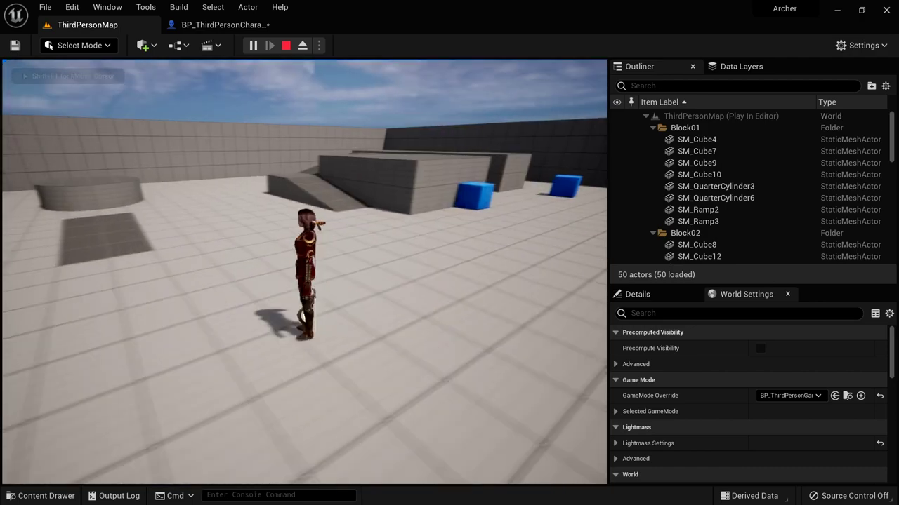
{"action": "key", "text": "Escape"}
- Create a new folder named Blueprints inside the Archer content folder
{"action": "key", "text": "ctrl+space"}
{"action": "left_click", "coordinate": [139, 358]}
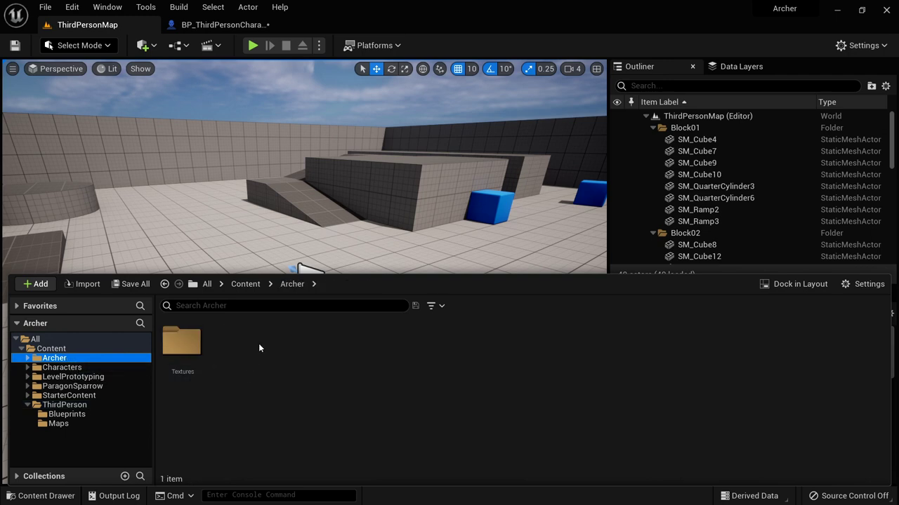
{"action": "right_click", "coordinate": [259, 343]}
{"action": "left_click", "coordinate": [335, 179]}
{"action": "type", "text": "Blueprints"}
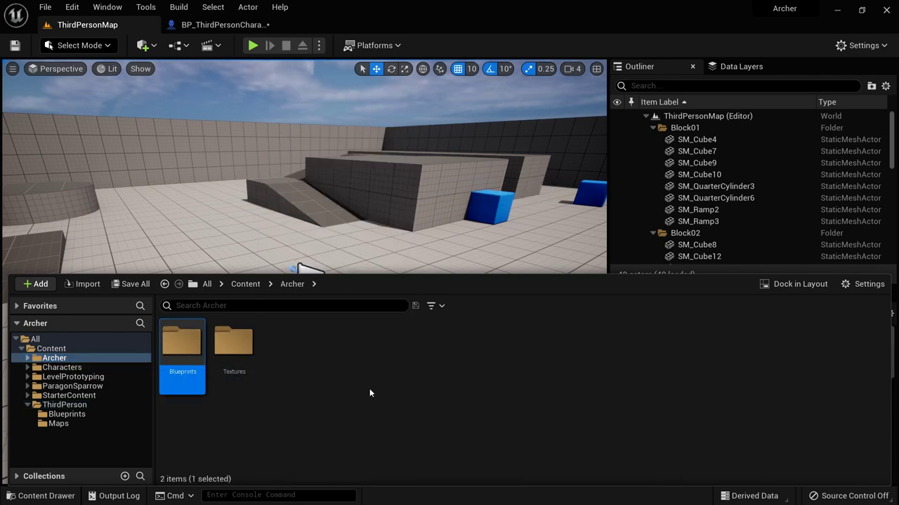
- Create and open an Animation Blueprint named ABP_Archer for Sparrow_Skeleton in Archer's Blueprints folder, and widen its graph area
{"action": "double_click", "coordinate": [184, 344]}
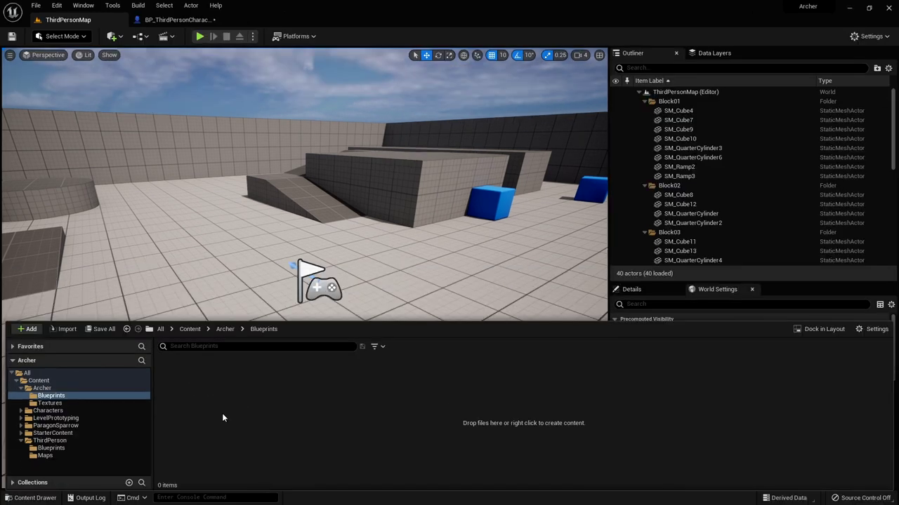
{"action": "right_click", "coordinate": [222, 418]}
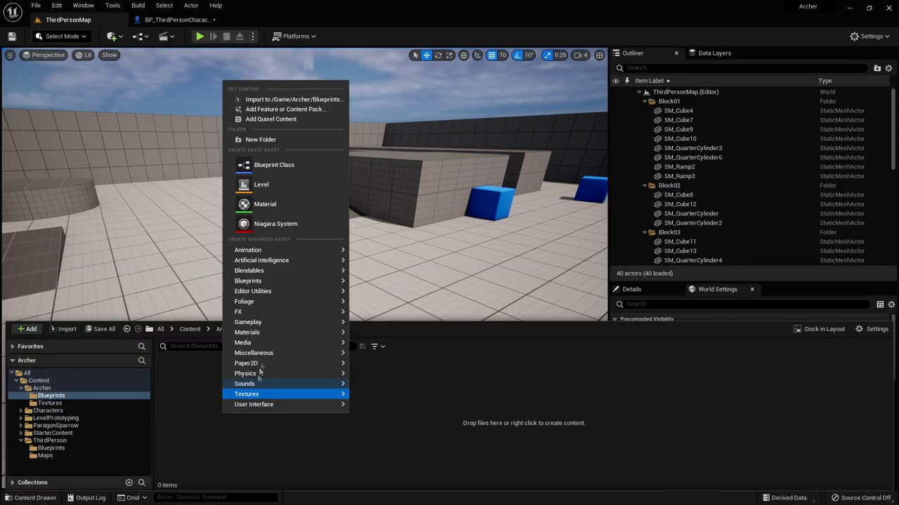
{"action": "mouse_move", "coordinate": [281, 250]}
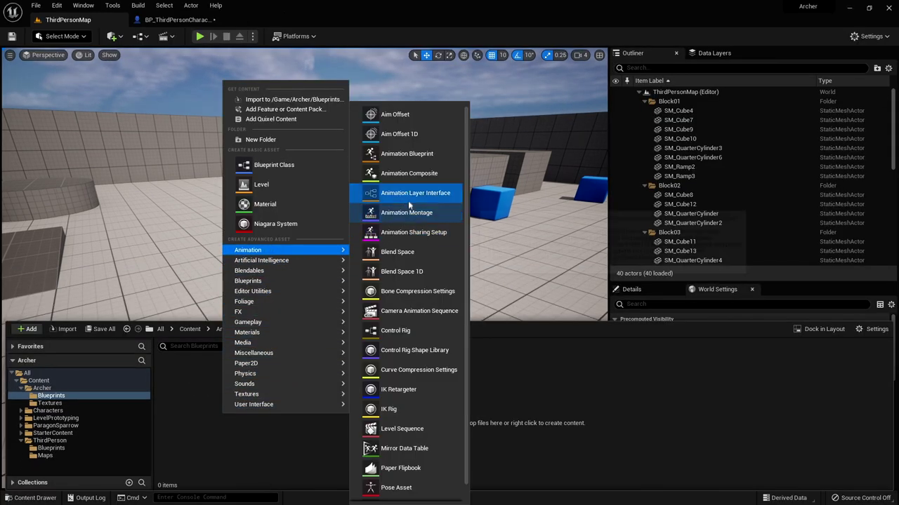
{"action": "left_click", "coordinate": [407, 153]}
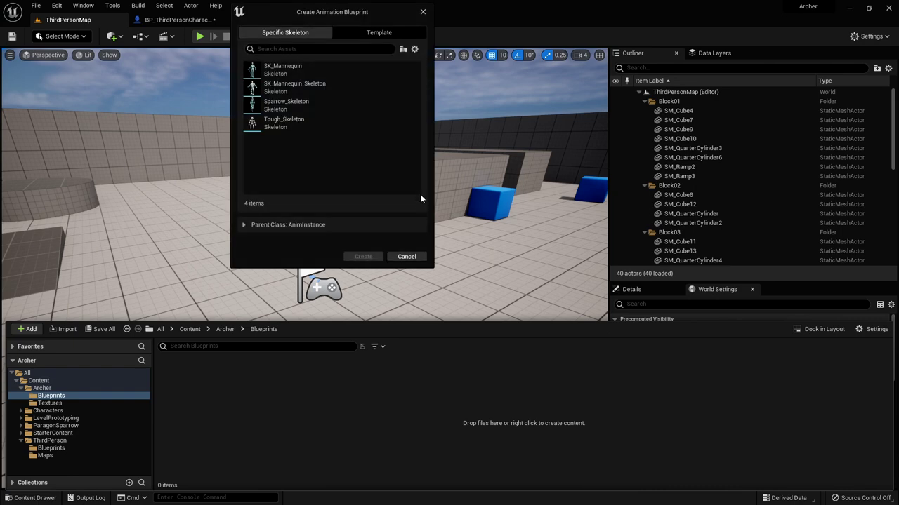
{"action": "left_click", "coordinate": [267, 103]}
{"action": "left_click", "coordinate": [363, 257]}
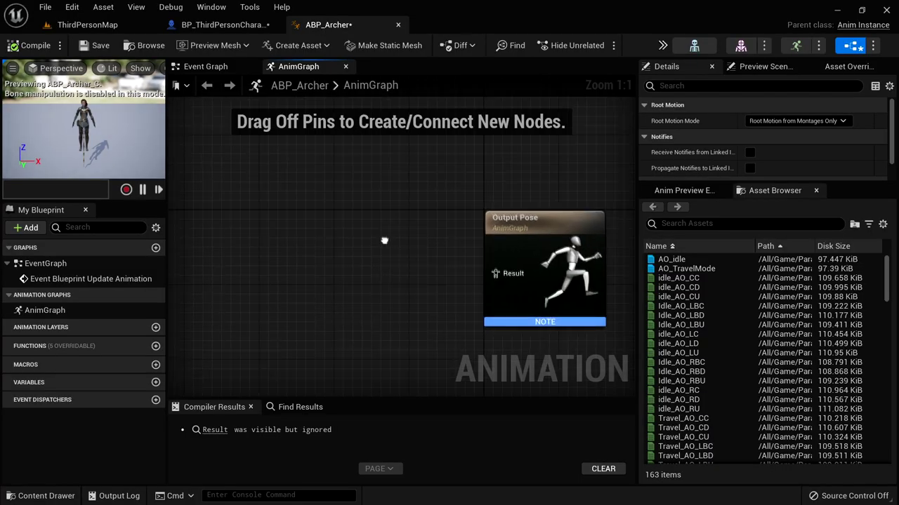
{"action": "left_click_drag", "start_coordinate": [637, 294], "coordinate": [753, 294]}
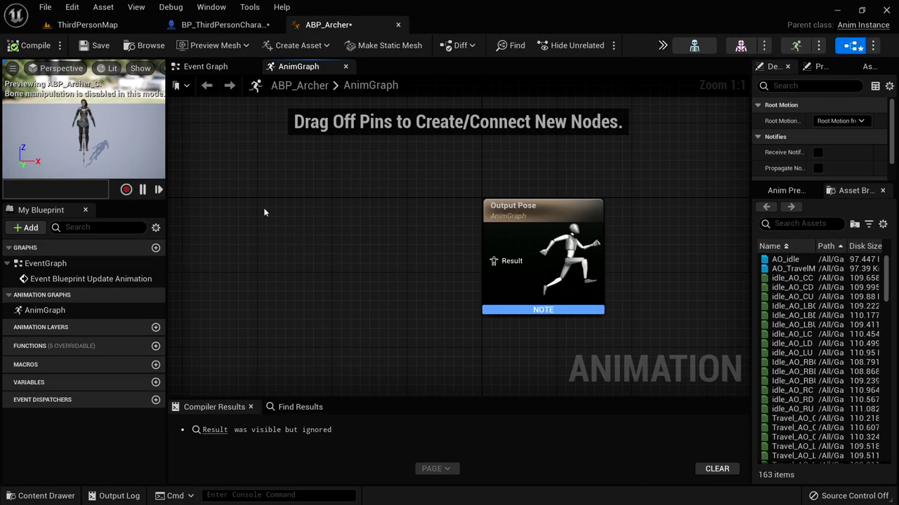
- Add a state machine named Ground Locomotion to the AnimGraph and connect it to the Output Pose result
{"action": "right_click", "coordinate": [265, 211]}
{"action": "type", "text": "state machine"}
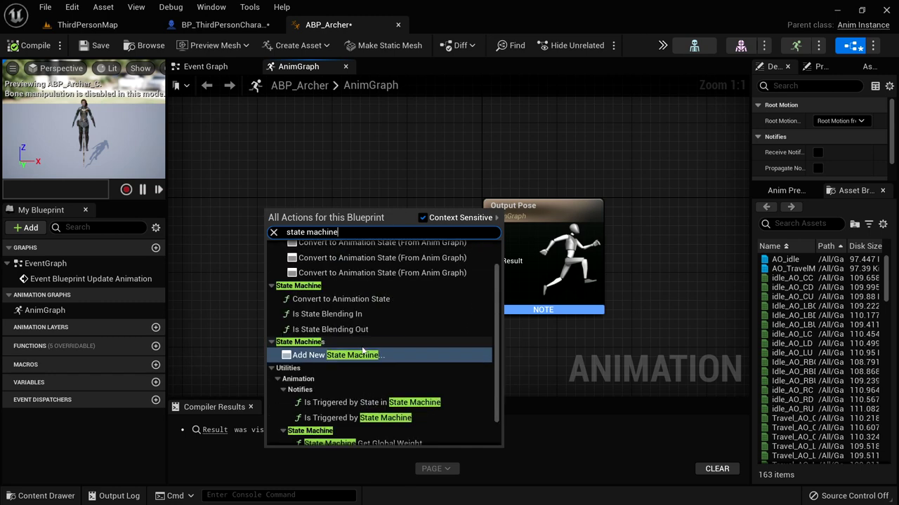
{"action": "key", "text": "Return"}
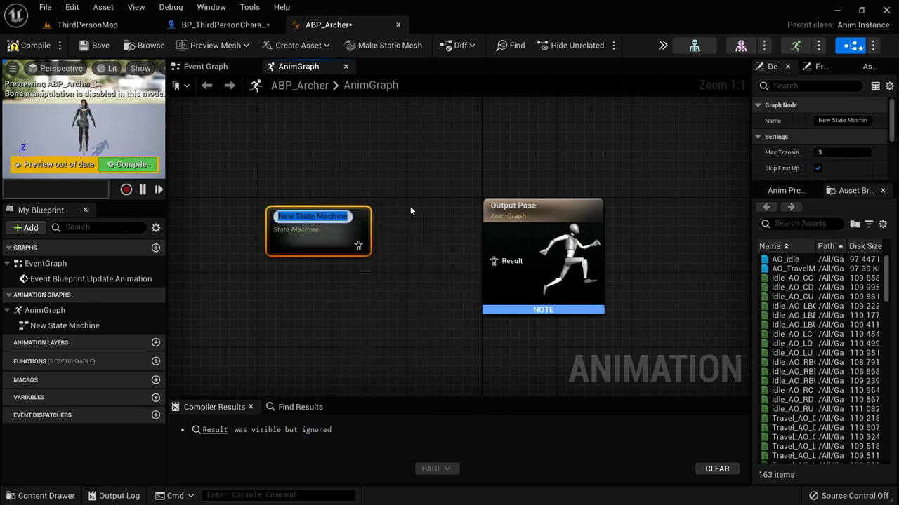
{"action": "type", "text": "Ground Locomotion"}
{"action": "key", "text": "Return"}
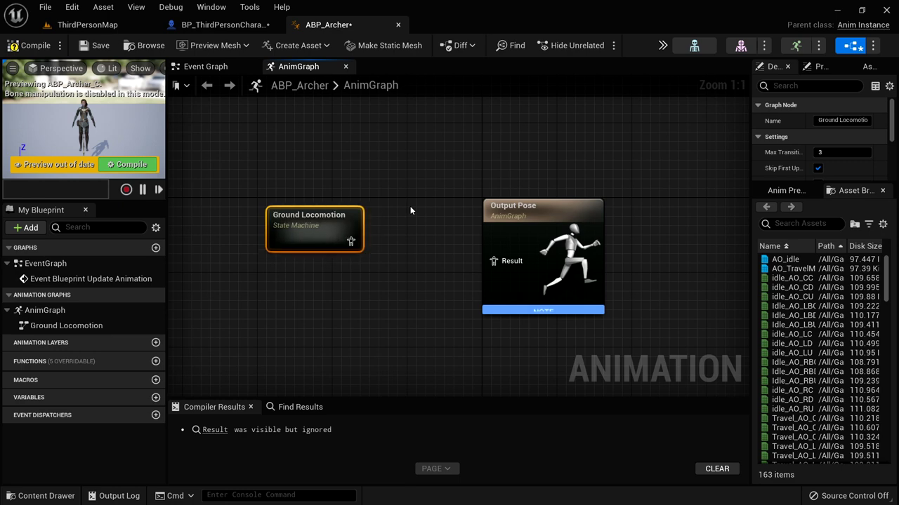
{"action": "right_click_drag", "start_coordinate": [410, 206], "coordinate": [439, 155]}
{"action": "left_click_drag", "start_coordinate": [386, 216], "coordinate": [544, 244]}
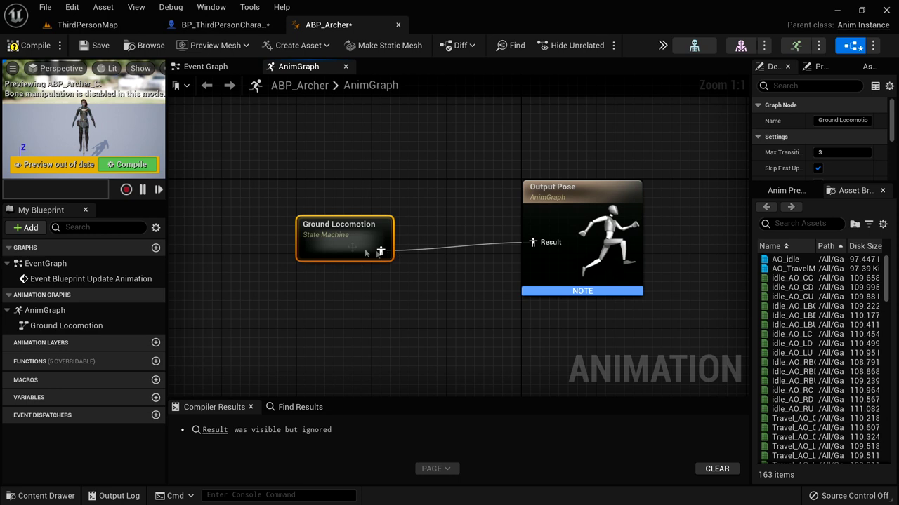
- Inside the Ground Locomotion state machine, add a state named Idle connected from Entry
{"action": "double_click", "coordinate": [344, 240]}
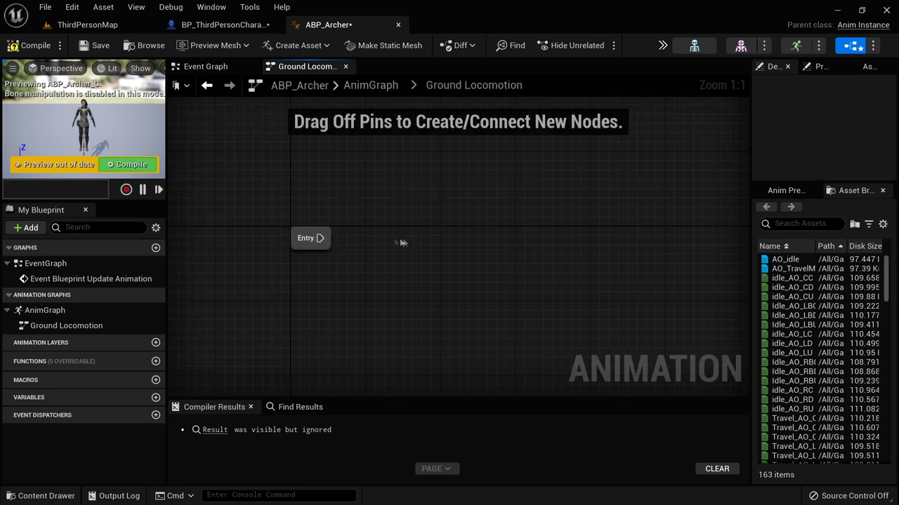
{"action": "left_click_drag", "start_coordinate": [320, 238], "coordinate": [412, 246]}
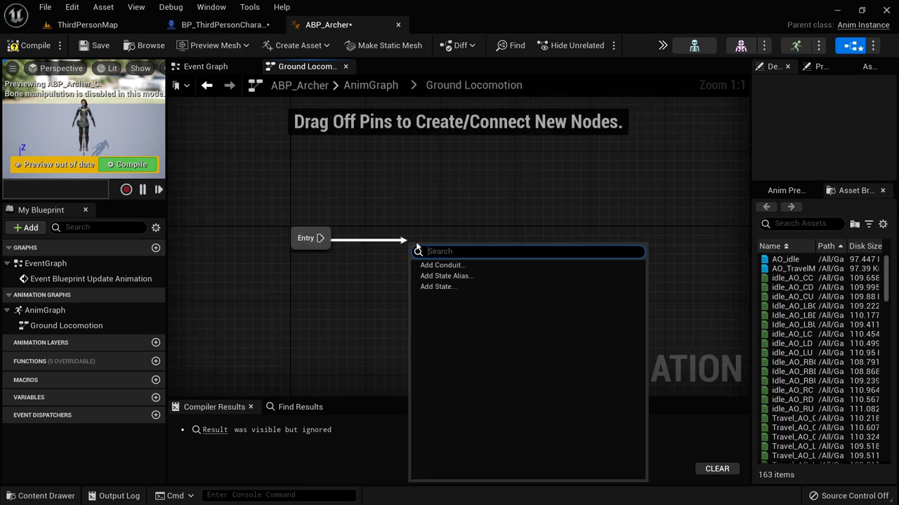
{"action": "left_click", "coordinate": [452, 287]}
{"action": "type", "text": "Idle"}
{"action": "key", "text": "Return"}
- Add a state named Run leading from Idle, and create the return transition from Run to Idle
{"action": "left_click_drag", "start_coordinate": [449, 250], "coordinate": [546, 247]}
{"action": "left_click", "coordinate": [588, 292]}
{"action": "type", "text": "Run"}
{"action": "key", "text": "Return"}
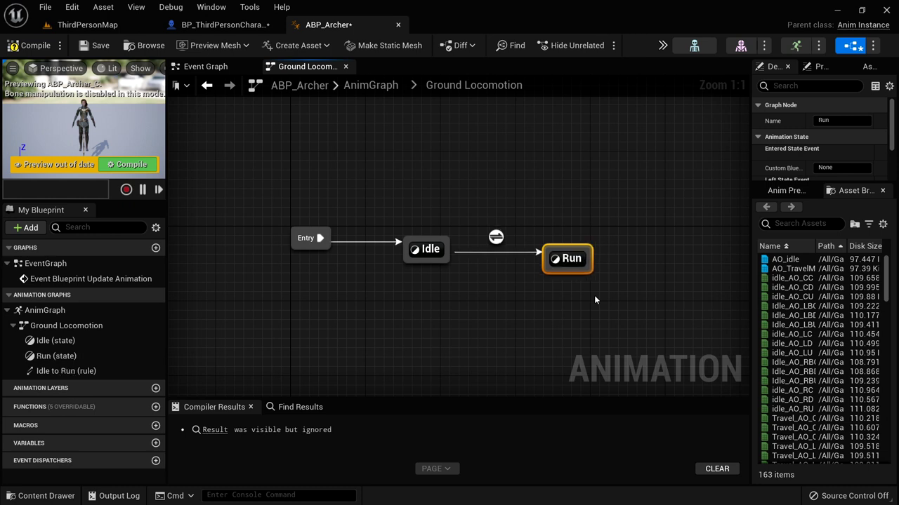
{"action": "left_click_drag", "start_coordinate": [563, 260], "coordinate": [439, 253]}
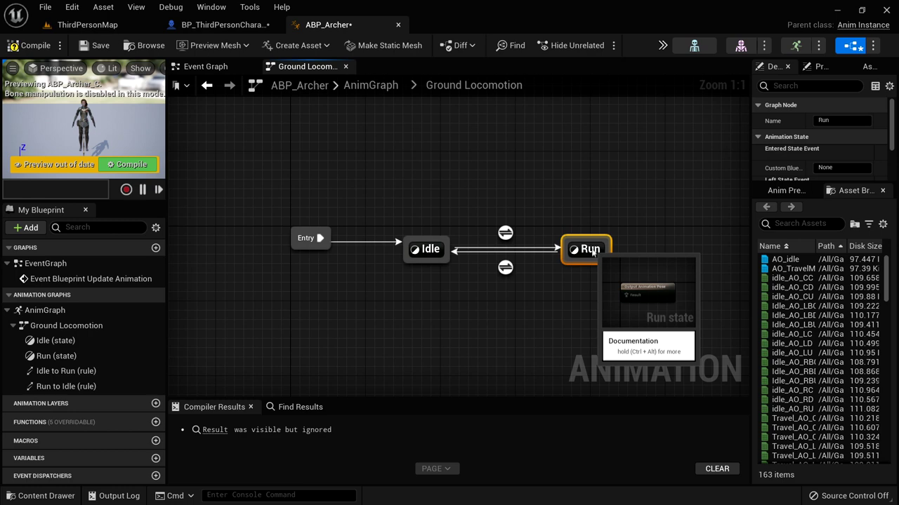
- Open the Idle state, widen the asset browser area and search its assets for "idle_fron"
{"action": "double_click", "coordinate": [426, 249]}
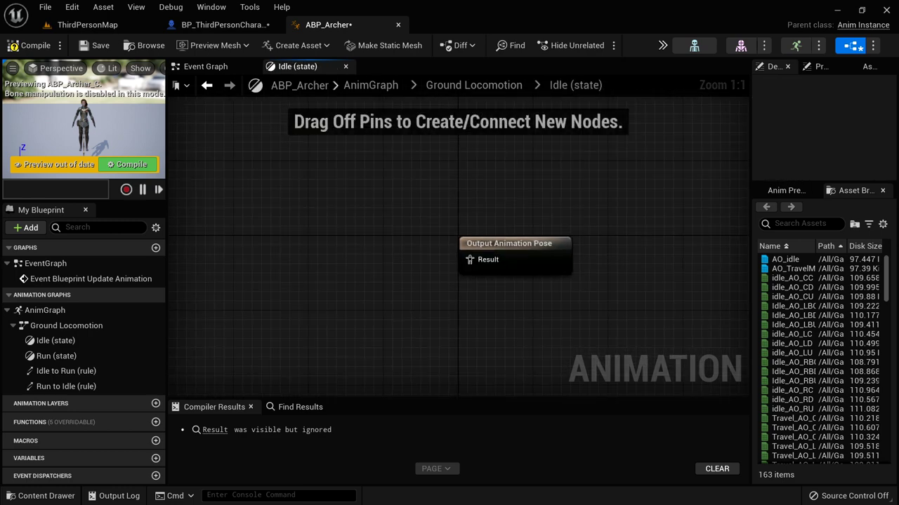
{"action": "left_click_drag", "start_coordinate": [750, 284], "coordinate": [647, 288]}
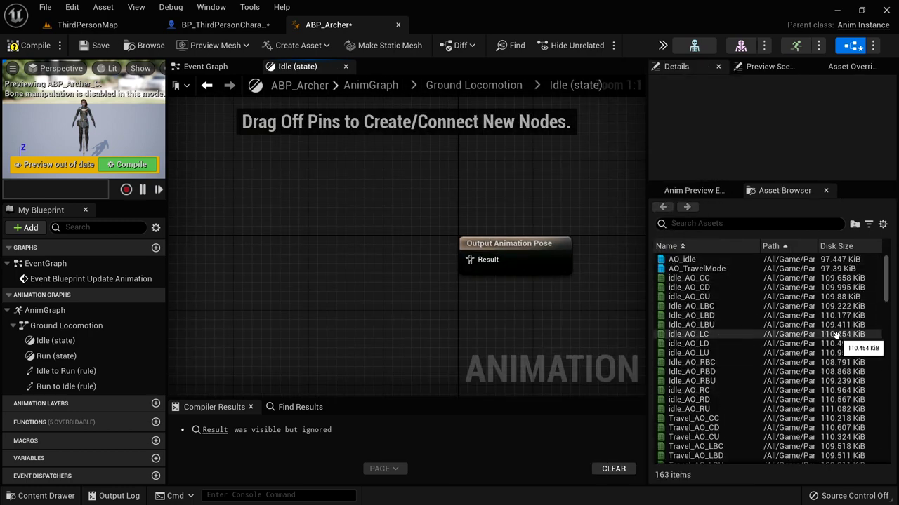
{"action": "left_click", "coordinate": [730, 224]}
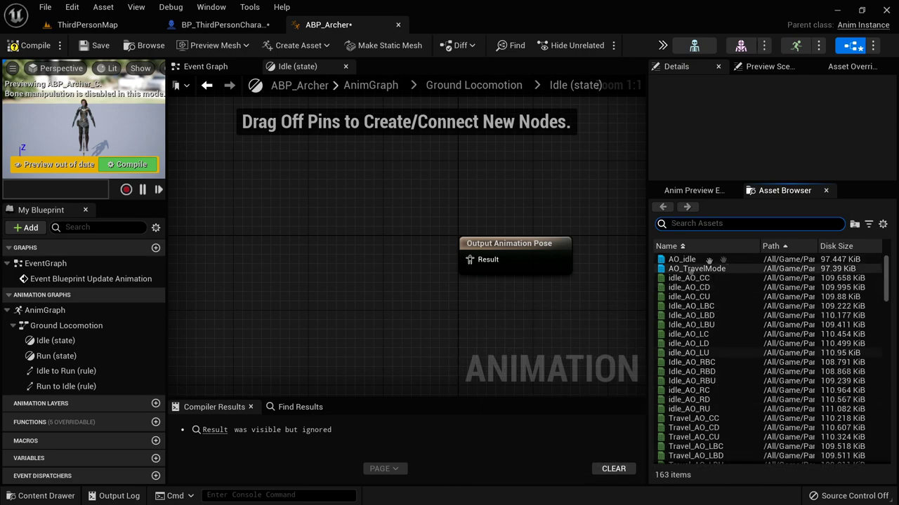
{"action": "mouse_move", "coordinate": [887, 291]}
{"action": "left_mouse_down"}
{"action": "mouse_move", "coordinate": [894, 405]}
{"action": "mouse_move", "coordinate": [896, 280]}
{"action": "left_mouse_up"}
{"action": "type", "text": "id"}
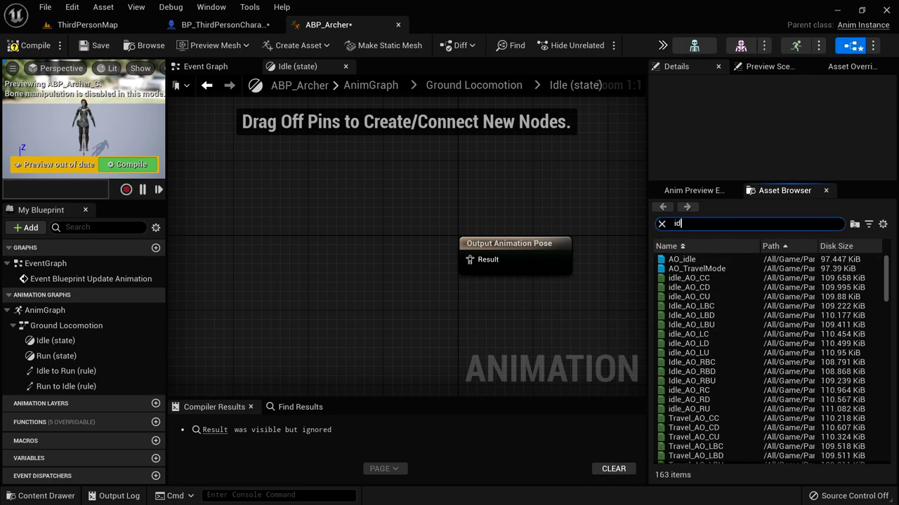
{"action": "type", "text": "le_fro"}
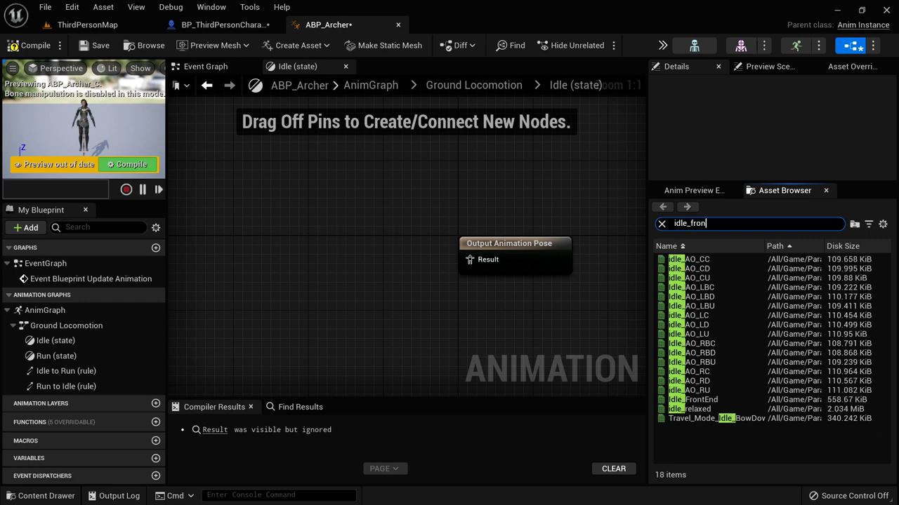
{"action": "type", "text": "n"}
- Preview the Idle_FrontEnd animation, and add it to the Idle state connected to the Output Animation Pose
{"action": "double_click", "coordinate": [702, 259]}
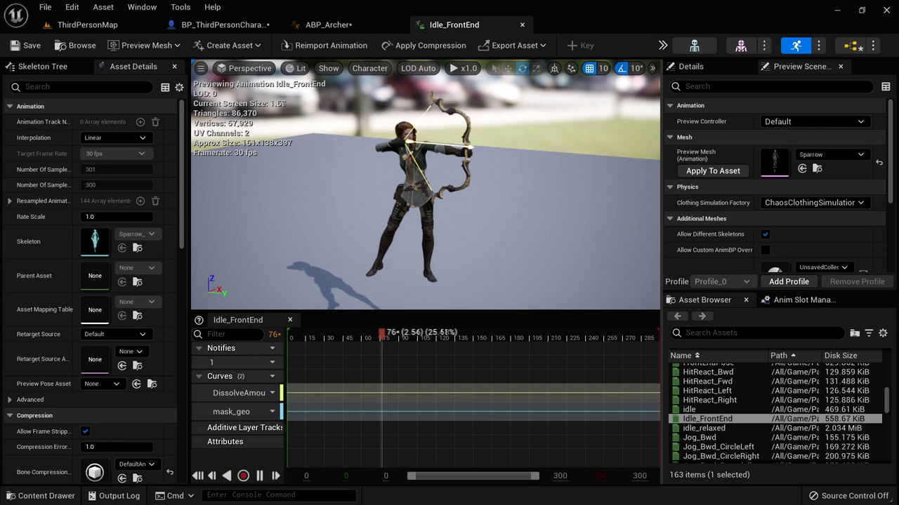
{"action": "left_click_drag", "start_coordinate": [450, 166], "coordinate": [524, 161], "text": "alt"}
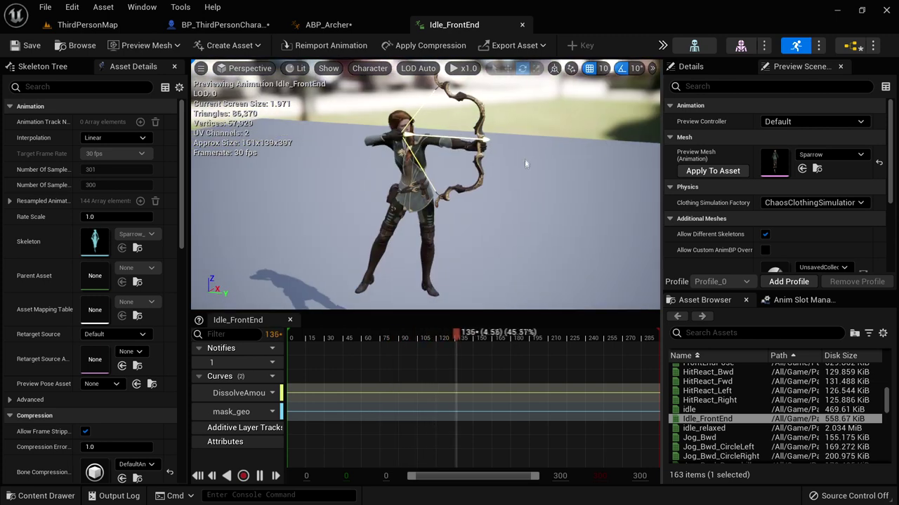
{"action": "left_click", "coordinate": [330, 25]}
{"action": "left_click_drag", "start_coordinate": [702, 259], "coordinate": [498, 288]}
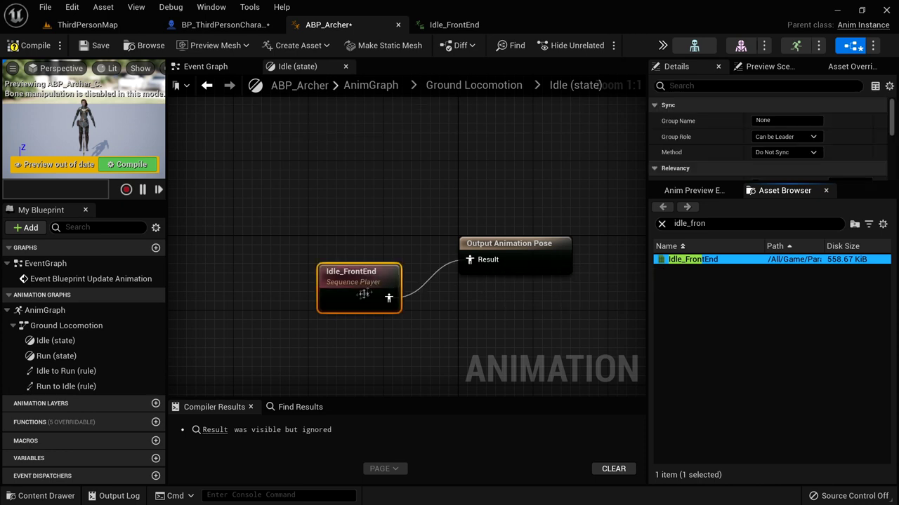
- Return to Ground Locomotion, open the Run state and clear the asset search
{"action": "left_click", "coordinate": [498, 87]}
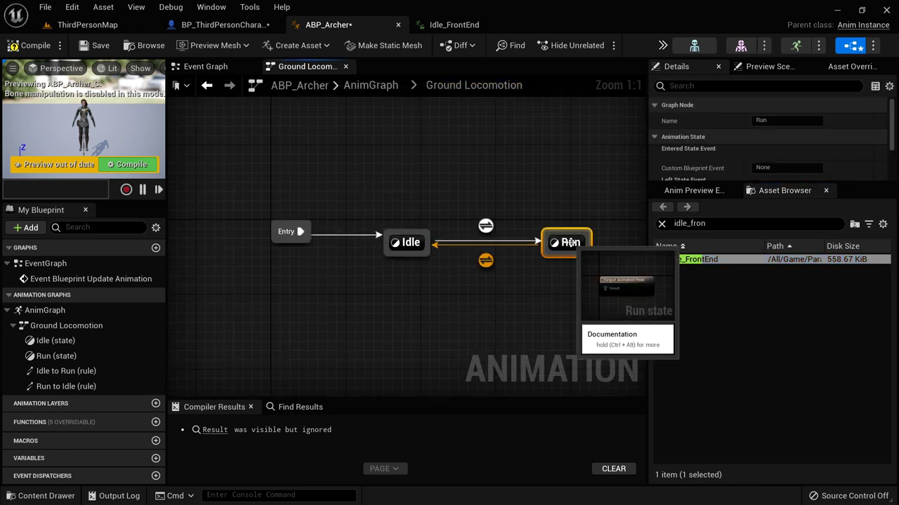
{"action": "double_click", "coordinate": [570, 243]}
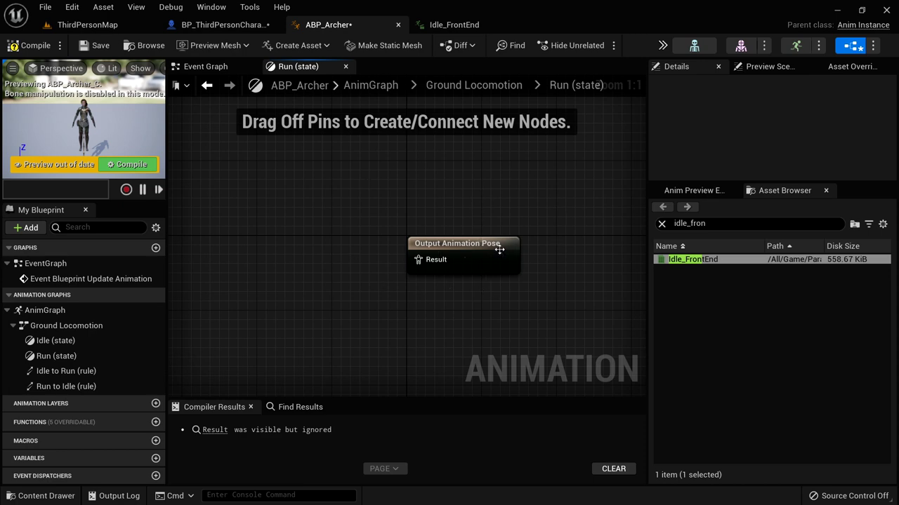
{"action": "left_click", "coordinate": [663, 224]}
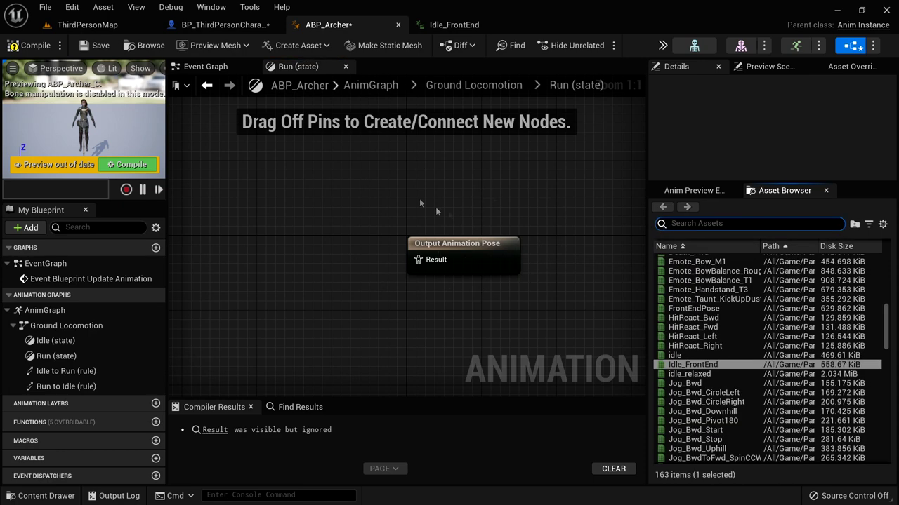
- Create a Blend Space 1D named Running for Sparrow_Skeleton in Archer's Blueprints folder
{"action": "left_click", "coordinate": [87, 24]}
{"action": "key", "text": "ctrl+space"}
{"action": "right_click", "coordinate": [235, 321]}
{"action": "mouse_move", "coordinate": [236, 322]}
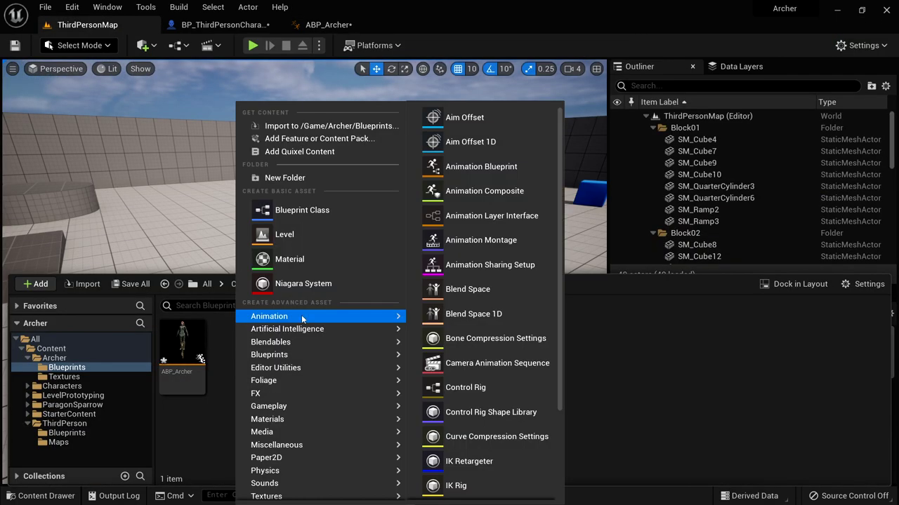
{"action": "left_click", "coordinate": [504, 314]}
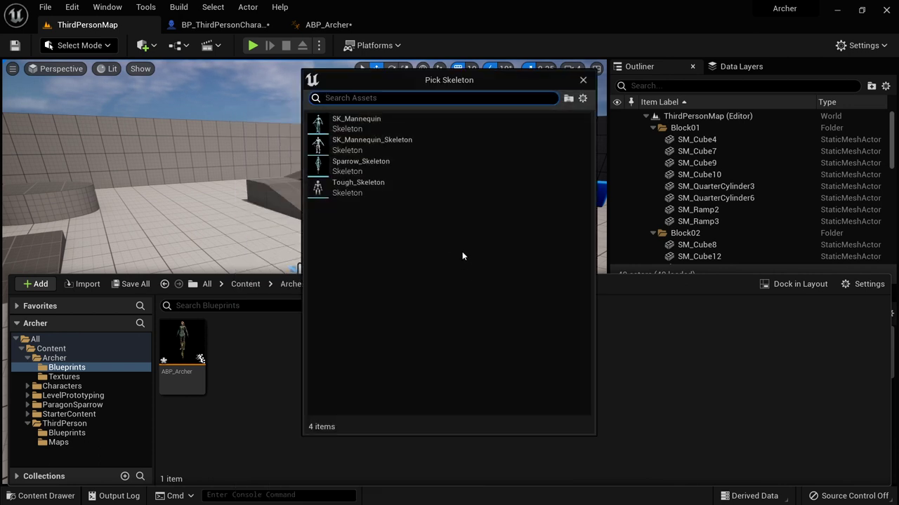
{"action": "left_click", "coordinate": [372, 167]}
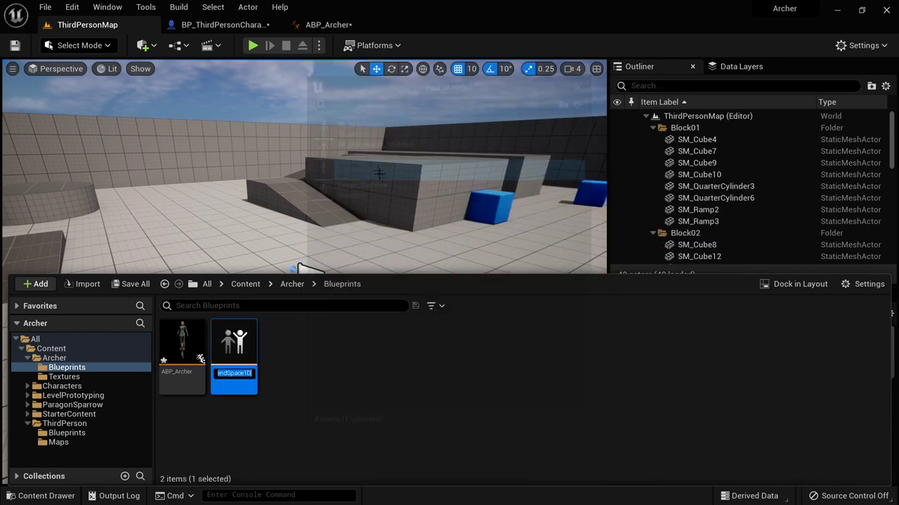
{"action": "type", "text": "Running"}
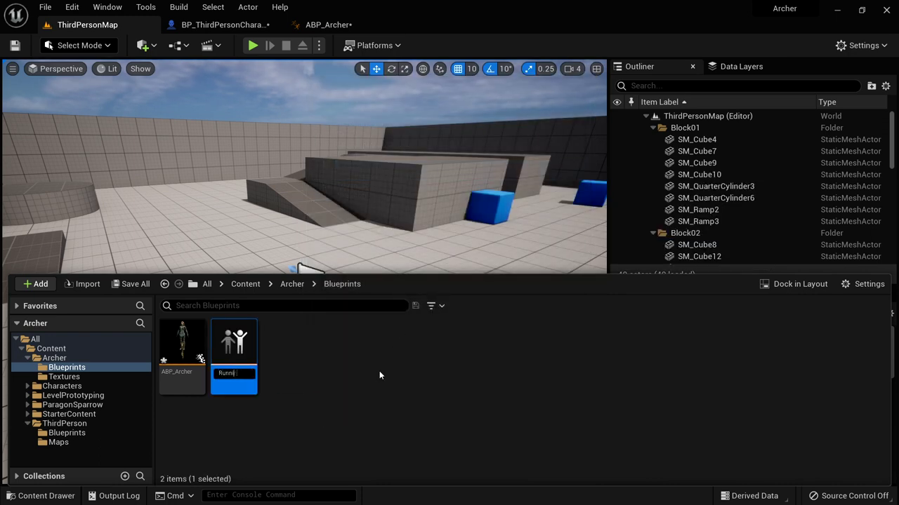
{"action": "key", "text": "Return"}
- Open the Running blend space and set its horizontal axis to YawOffset, ranging from -180 to 180, viewing the character from behind
{"action": "double_click", "coordinate": [246, 349]}
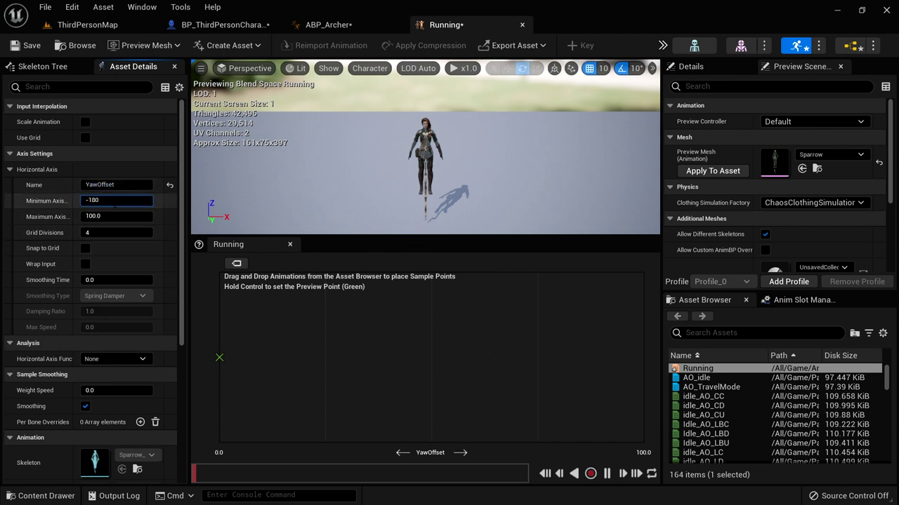
{"action": "key", "text": "Return"}
{"action": "left_click_drag", "start_coordinate": [396, 189], "coordinate": [246, 191]}
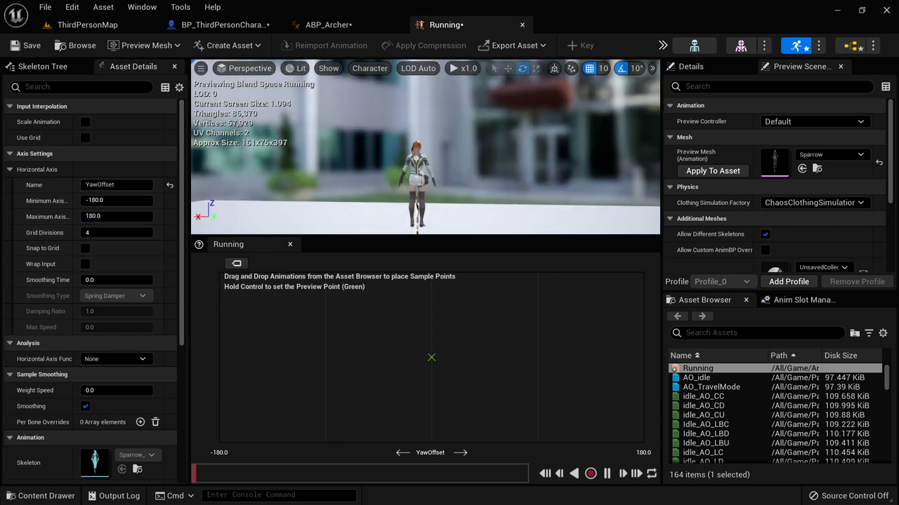
{"action": "scroll", "coordinate": [500, 161], "scroll_direction": "up", "scroll_amount": 5}
{"action": "mouse_move", "coordinate": [500, 161]}
{"action": "left_mouse_down"}
{"action": "mouse_move", "coordinate": [495, 186]}
{"action": "mouse_move", "coordinate": [562, 203]}
{"action": "mouse_move", "coordinate": [500, 183]}
{"action": "mouse_move", "coordinate": [505, 151]}
{"action": "left_mouse_up"}
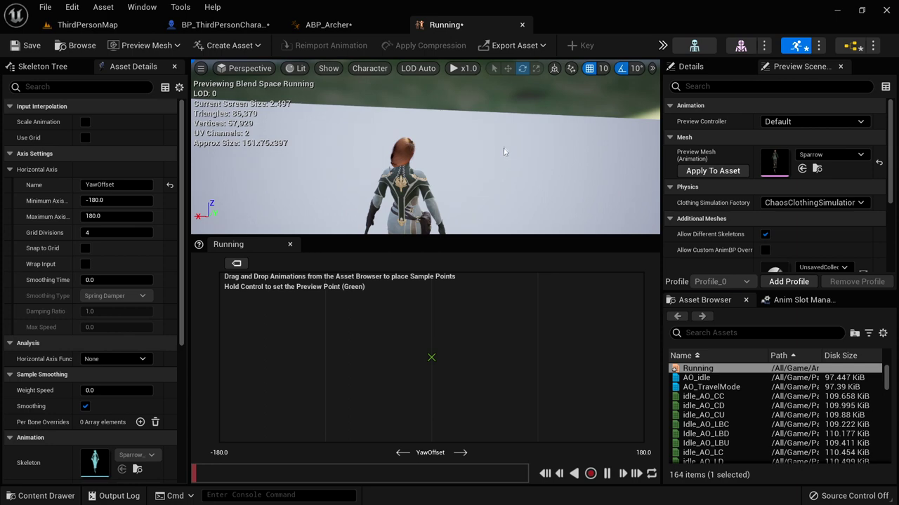
- Find the jog animations and place Jog_Bwd samples at both ends of the YawOffset axis, 180 and -180
{"action": "left_click", "coordinate": [760, 333]}
{"action": "type", "text": "jog"}
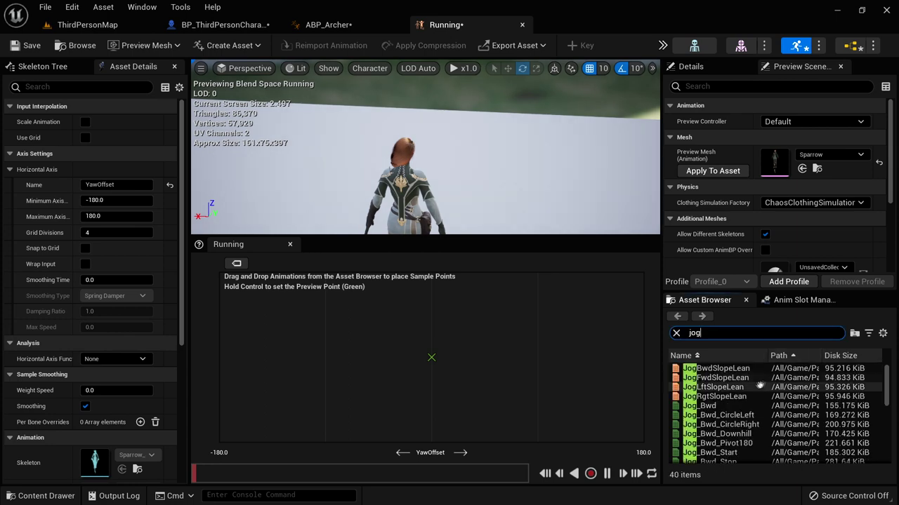
{"action": "left_click_drag", "start_coordinate": [705, 405], "coordinate": [636, 385]}
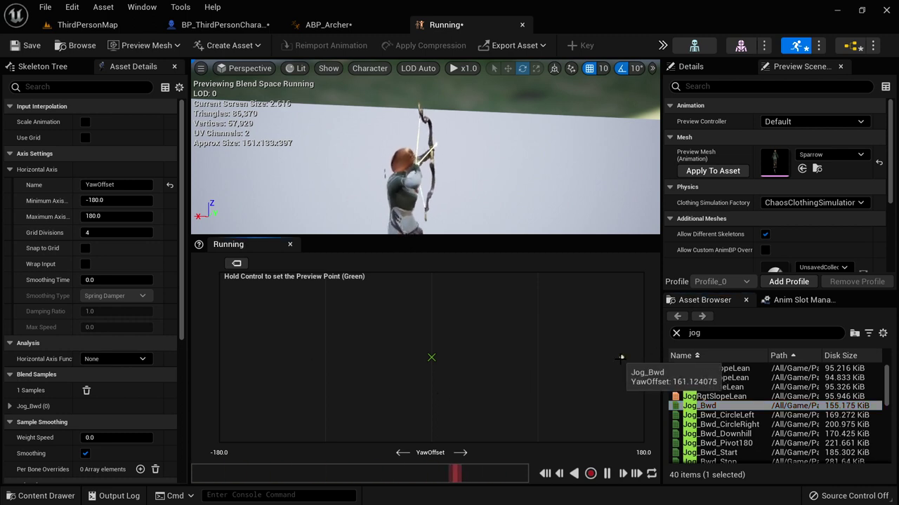
{"action": "left_click_drag", "start_coordinate": [705, 406], "coordinate": [219, 358]}
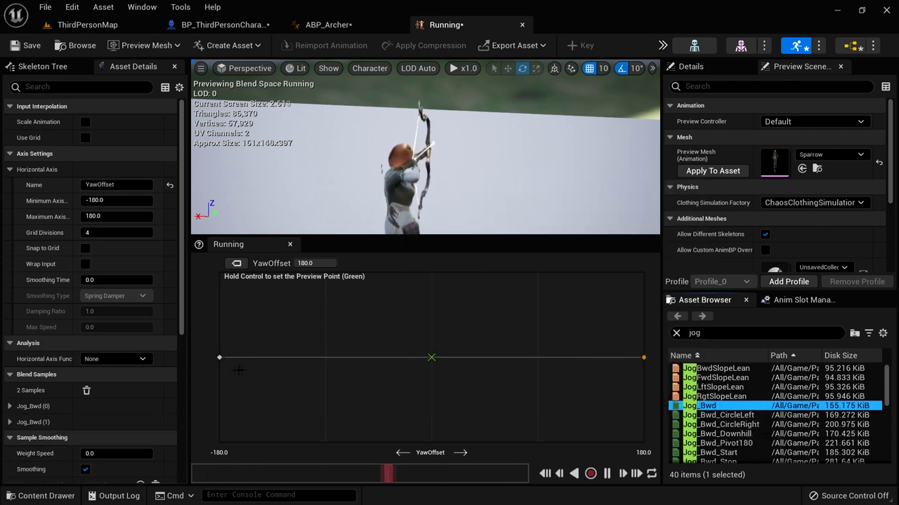
- Place Jog_Fwd at the centre of the YawOffset axis, Jog_Left on the gridline at -90 and Jog_Right on the gridline at 90
{"action": "scroll", "coordinate": [763, 390], "scroll_direction": "down", "scroll_amount": 2}
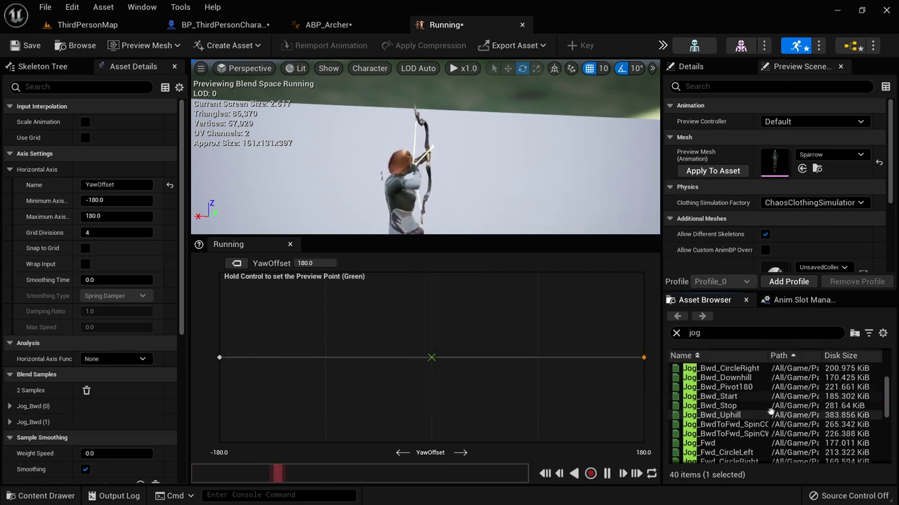
{"action": "left_click_drag", "start_coordinate": [707, 443], "coordinate": [431, 358]}
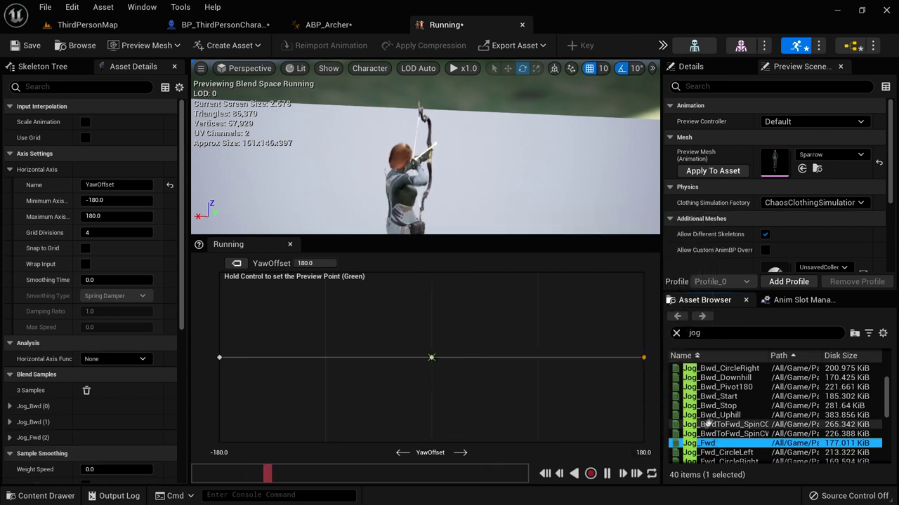
{"action": "scroll", "coordinate": [728, 434], "scroll_direction": "down", "scroll_amount": 4}
{"action": "left_click_drag", "start_coordinate": [705, 424], "coordinate": [325, 359]}
{"action": "scroll", "coordinate": [732, 427], "scroll_direction": "down", "scroll_amount": 3}
{"action": "left_click_drag", "start_coordinate": [730, 425], "coordinate": [546, 366]}
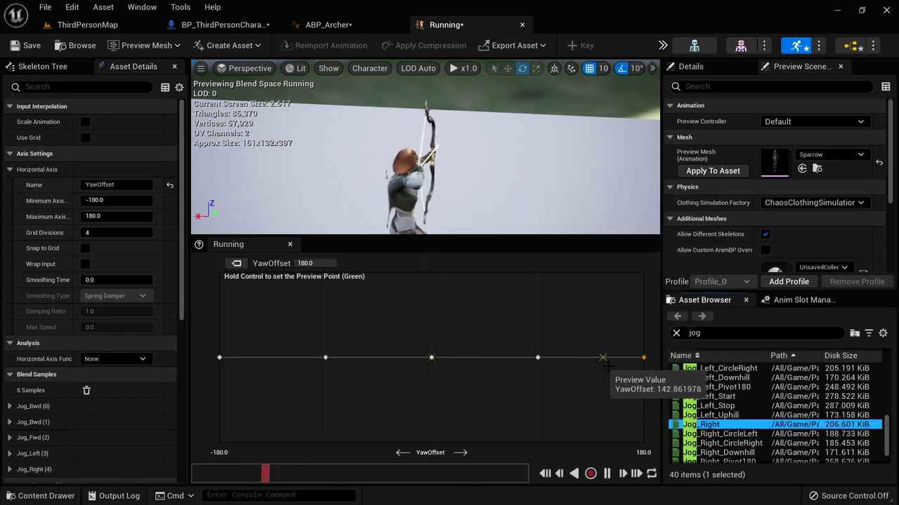
- Check the jog blend from the side in an enlarged preview, save the Running blend space and return to ABP_Archer
{"action": "left_click_drag", "start_coordinate": [455, 236], "coordinate": [457, 343]}
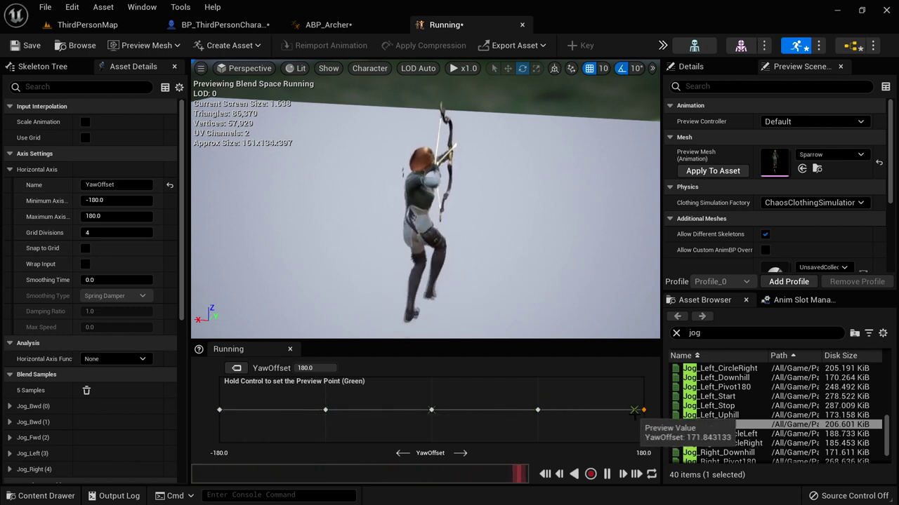
{"action": "mouse_move", "coordinate": [564, 265]}
{"action": "left_mouse_down", "text": "alt"}
{"action": "mouse_move", "coordinate": [379, 242]}
{"action": "mouse_move", "coordinate": [561, 262]}
{"action": "left_mouse_up", "text": "alt"}
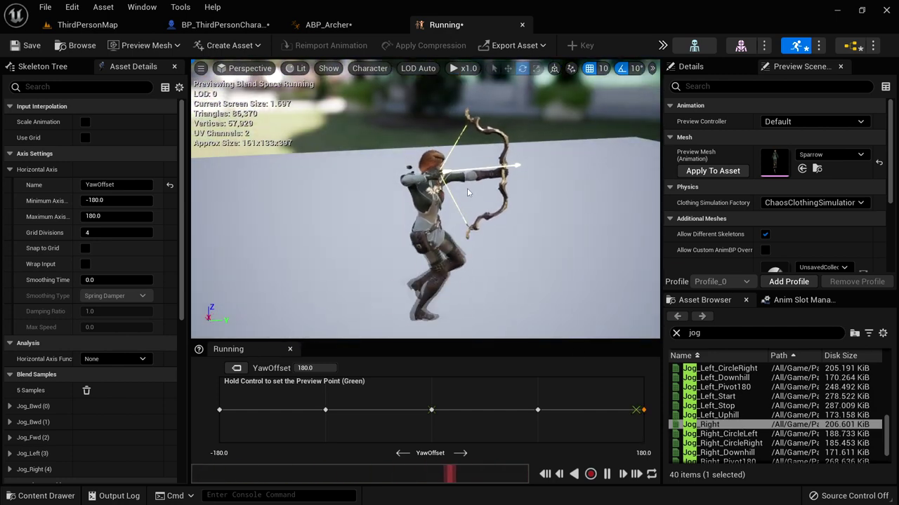
{"action": "left_click", "coordinate": [25, 45]}
{"action": "left_click", "coordinate": [330, 26]}
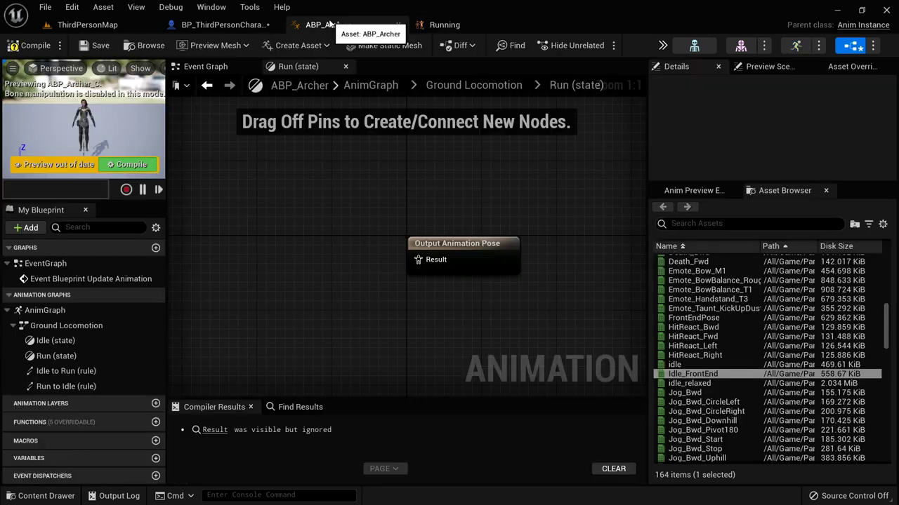